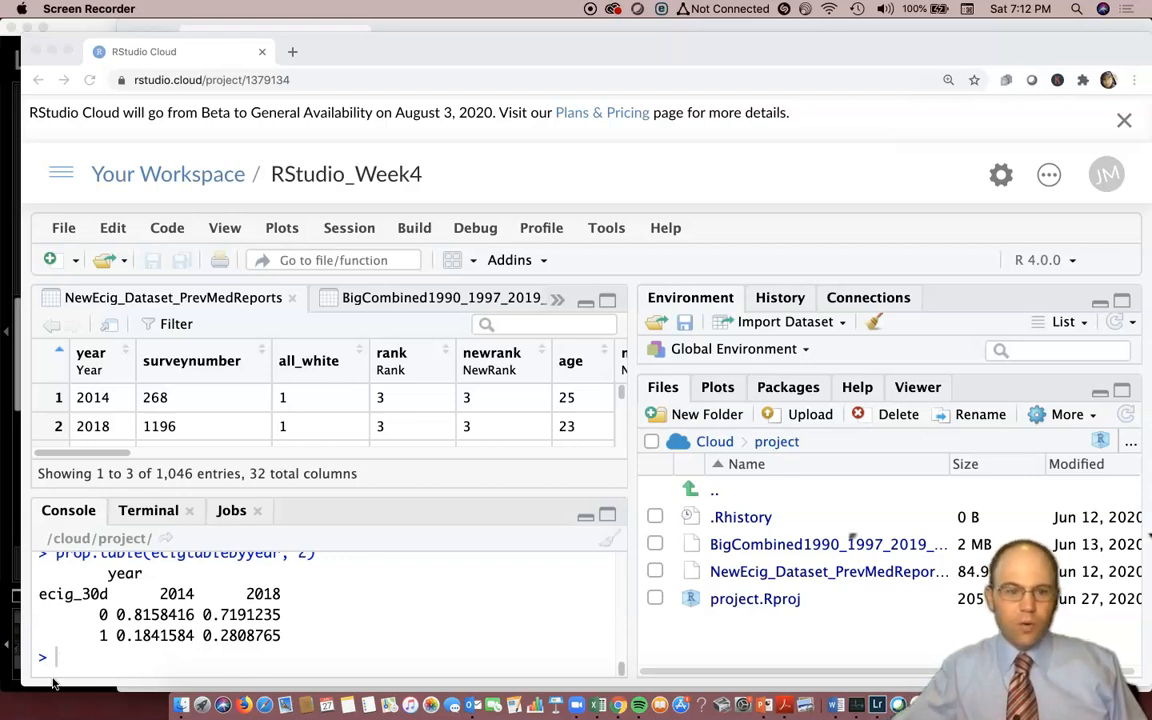
Review the e-cigarette use counts by year and the prop.table column proportions in the console output.
scroll(146, 645, up, 2)
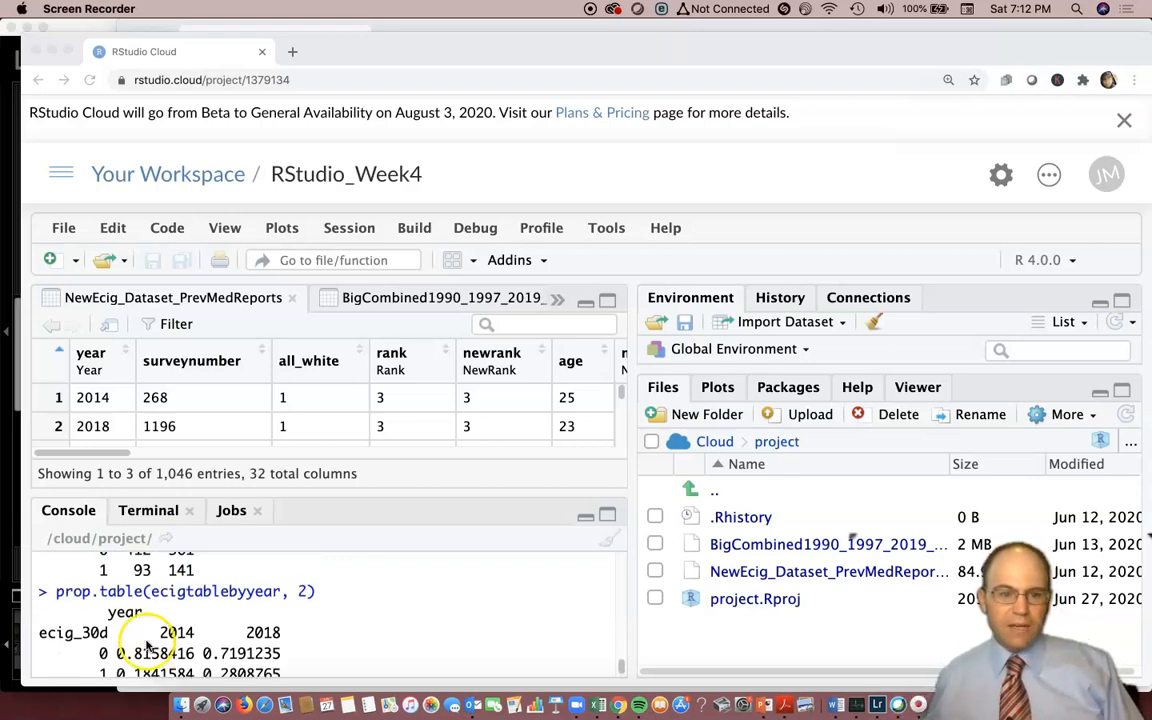
scroll(165, 635, up, 1)
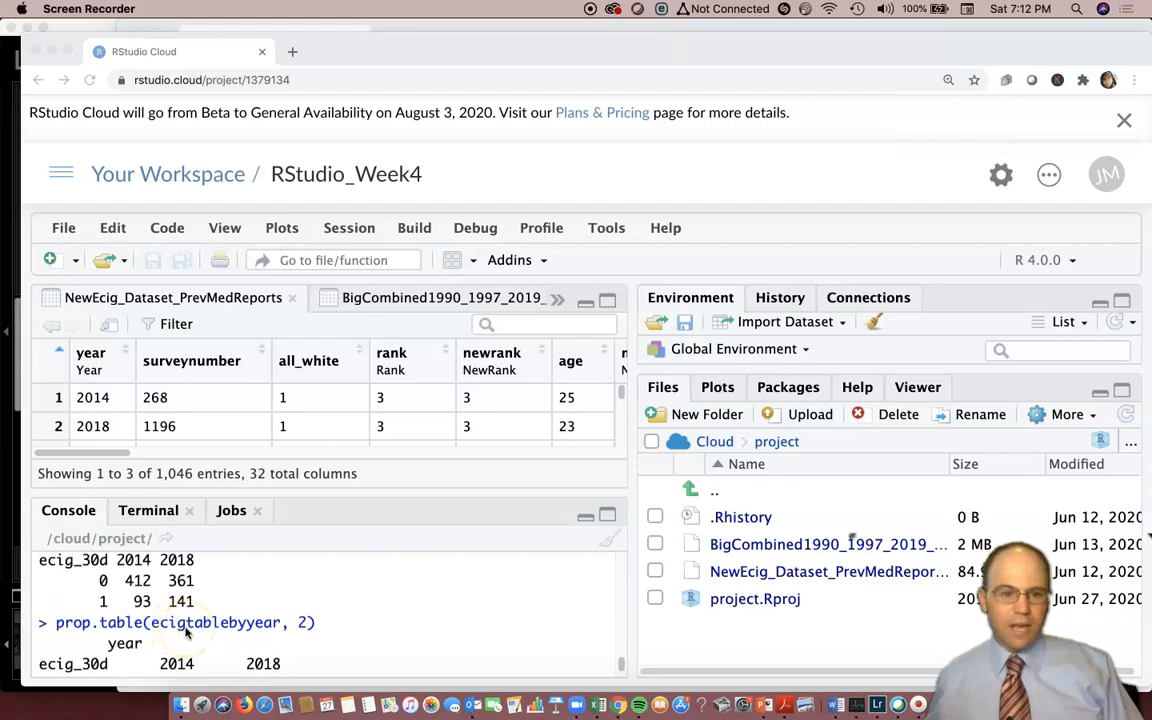
scroll(185, 632, down, 3)
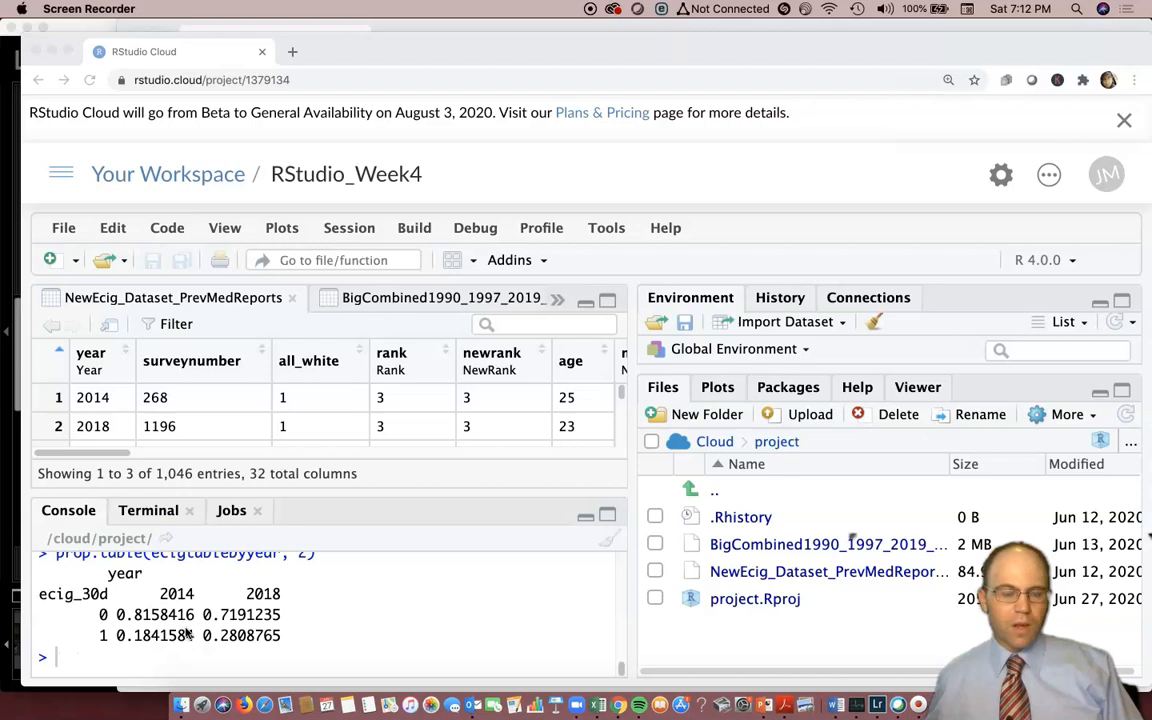
scroll(120, 605, up, 2)
scroll(115, 605, down, 2)
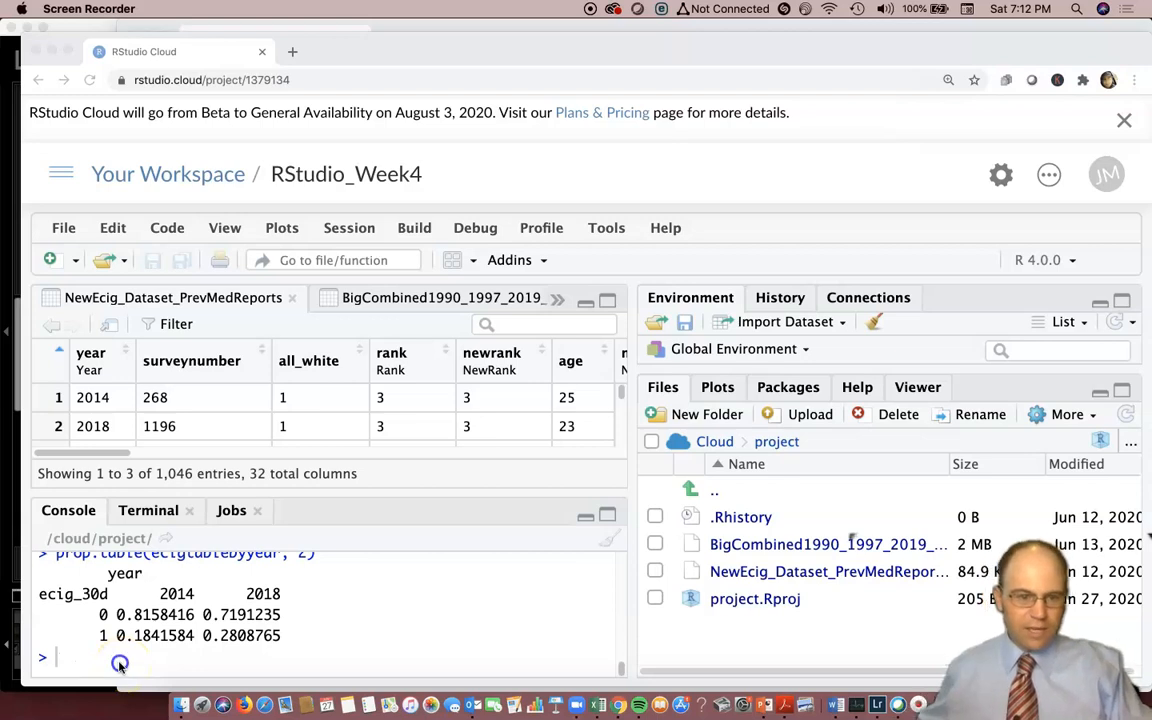
Print the ecigtablebyyear table in the console and highlight its two rows of counts.
click(148, 657)
text(ecig)
key(Down)
key(Down)
key(Down)
key(Down)
key(Down)
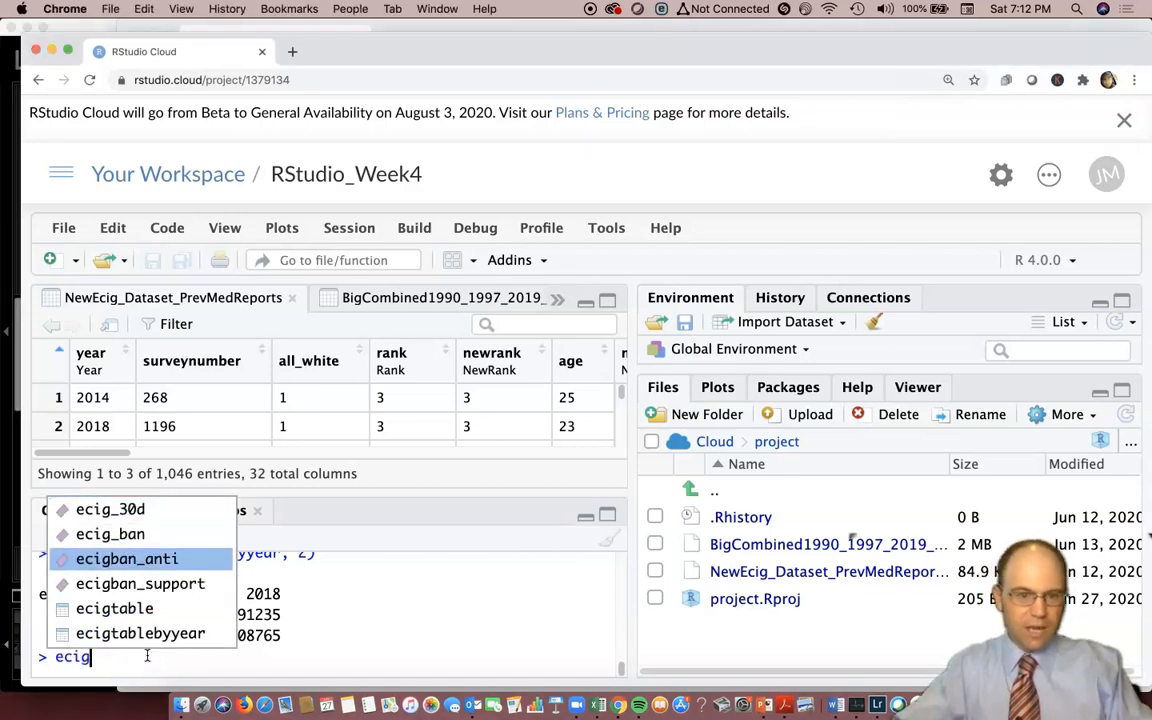
key(Down)
key(Return)
key(BackSpace)
key(BackSpace)
key(BackSpace)
key(BackSpace)
key(BackSpace)
key(BackSpace)
key(BackSpace)
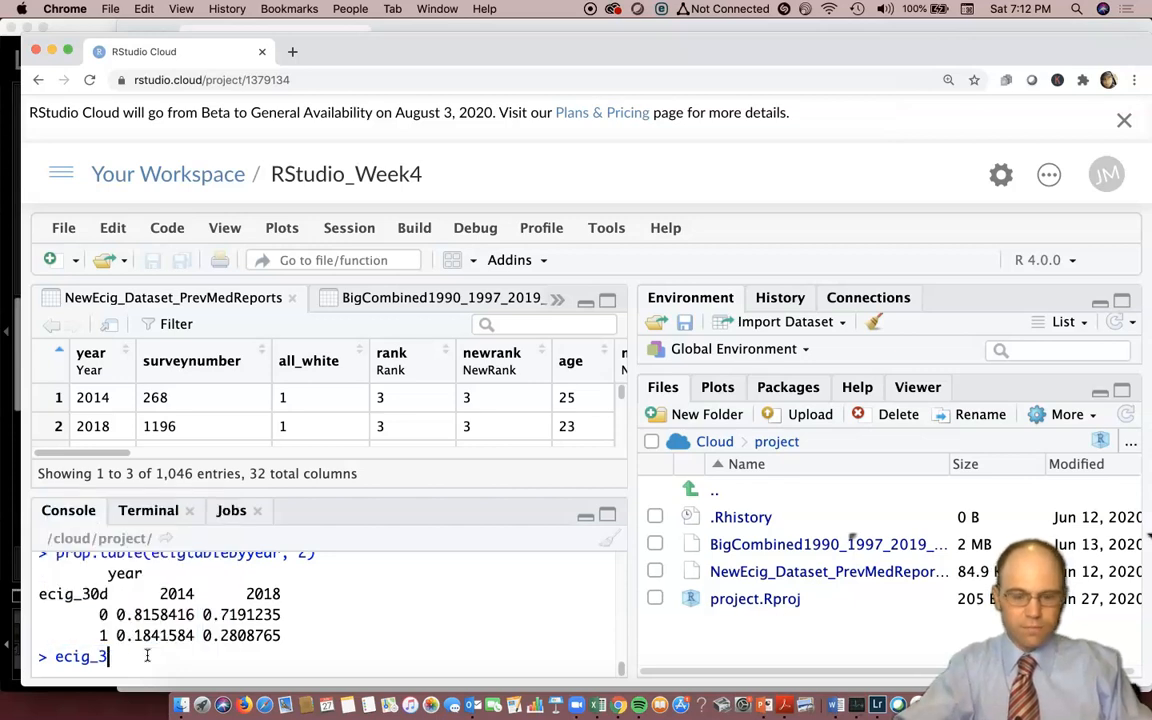
text(cig)
key(Down)
key(Down)
key(Down)
key(Down)
key(Down)
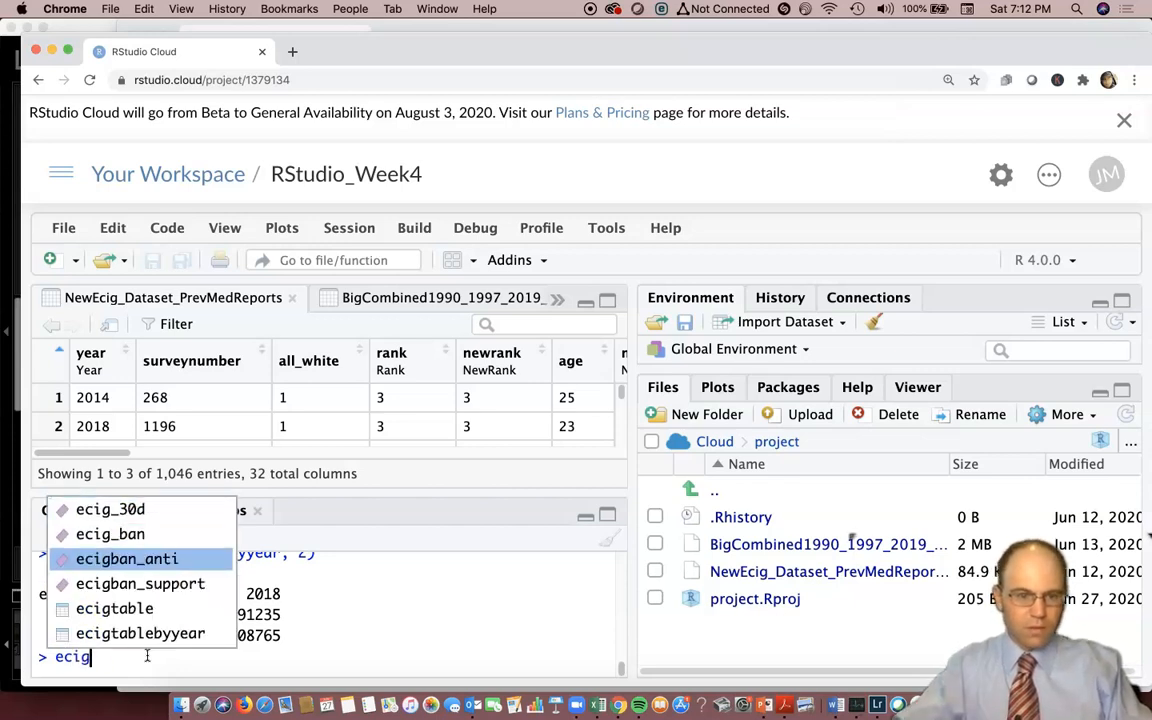
key(Return)
key(Return)
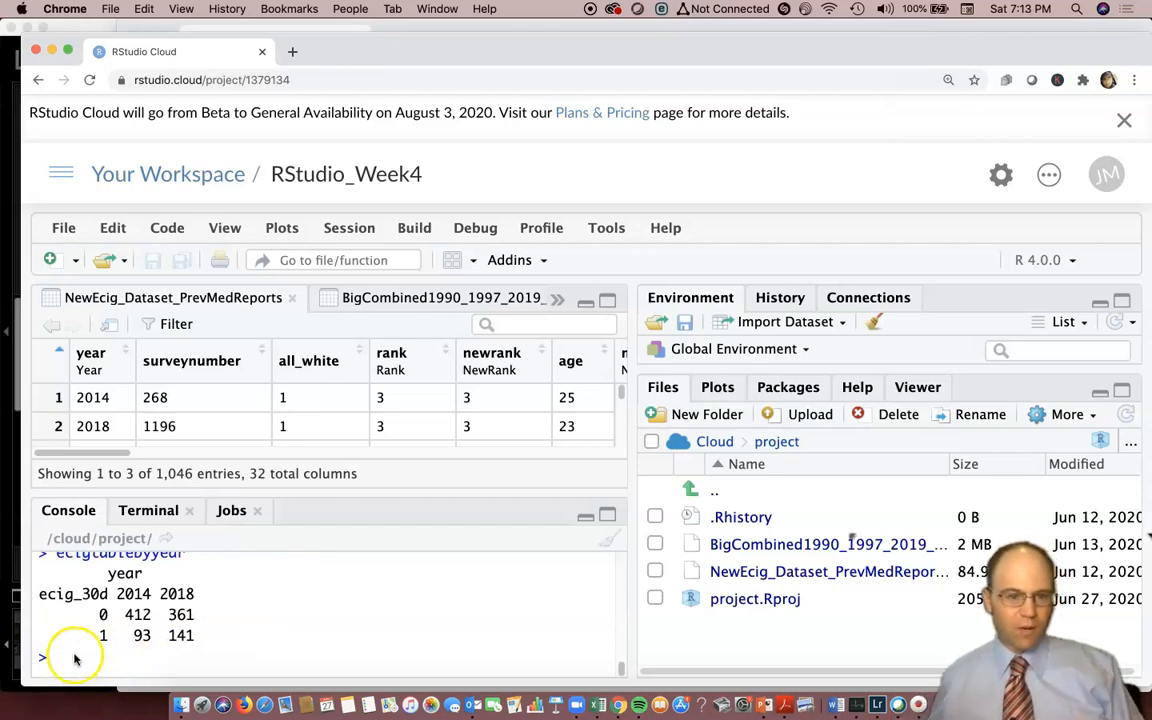
drag(192, 637, 82, 616)
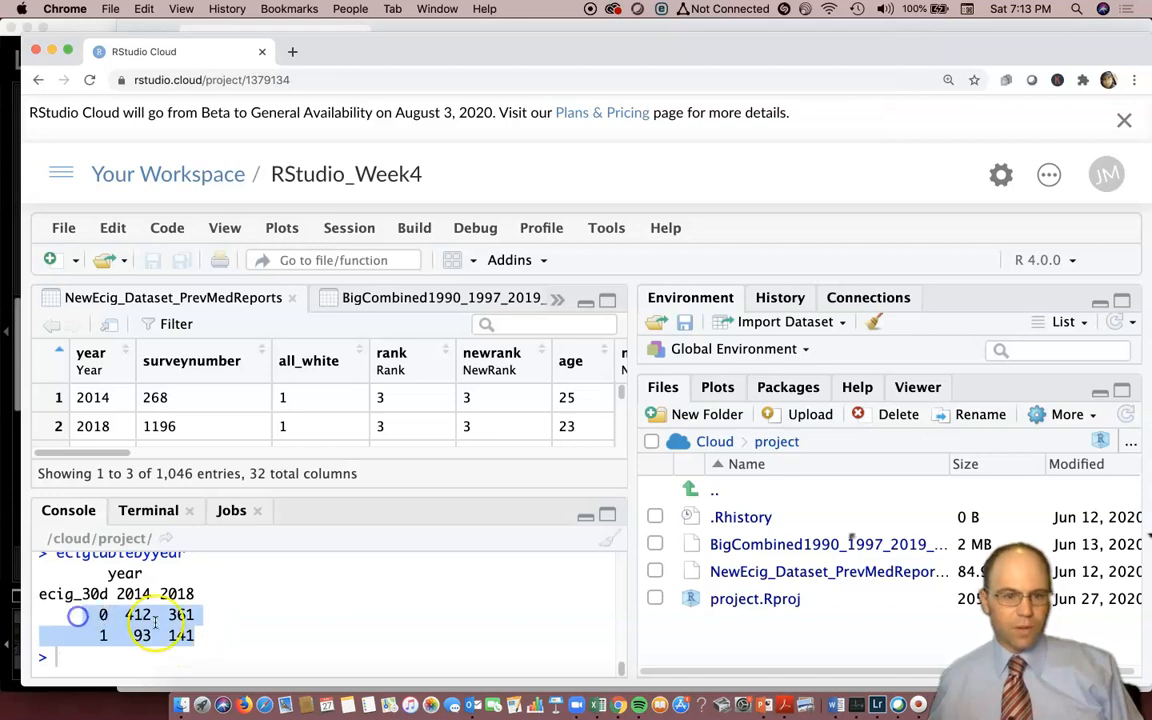
click(134, 615)
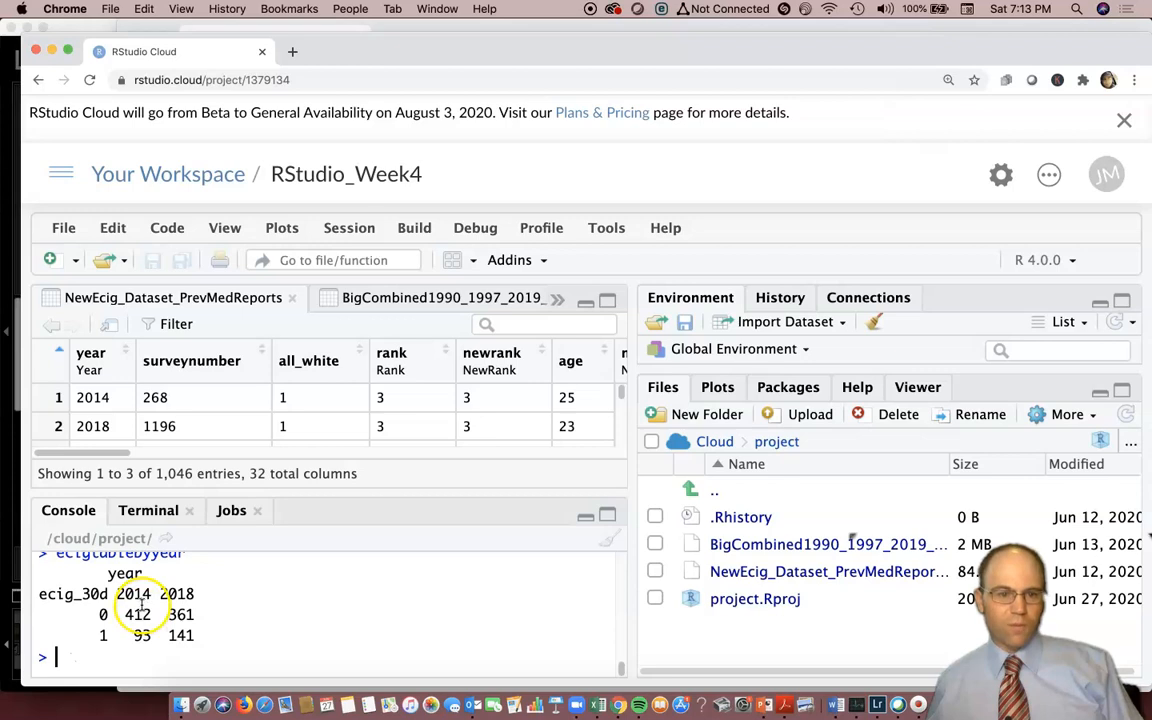
Run a chi-squared test on the existing table with chisq.test(ecigtablebyyear).
text(chi)
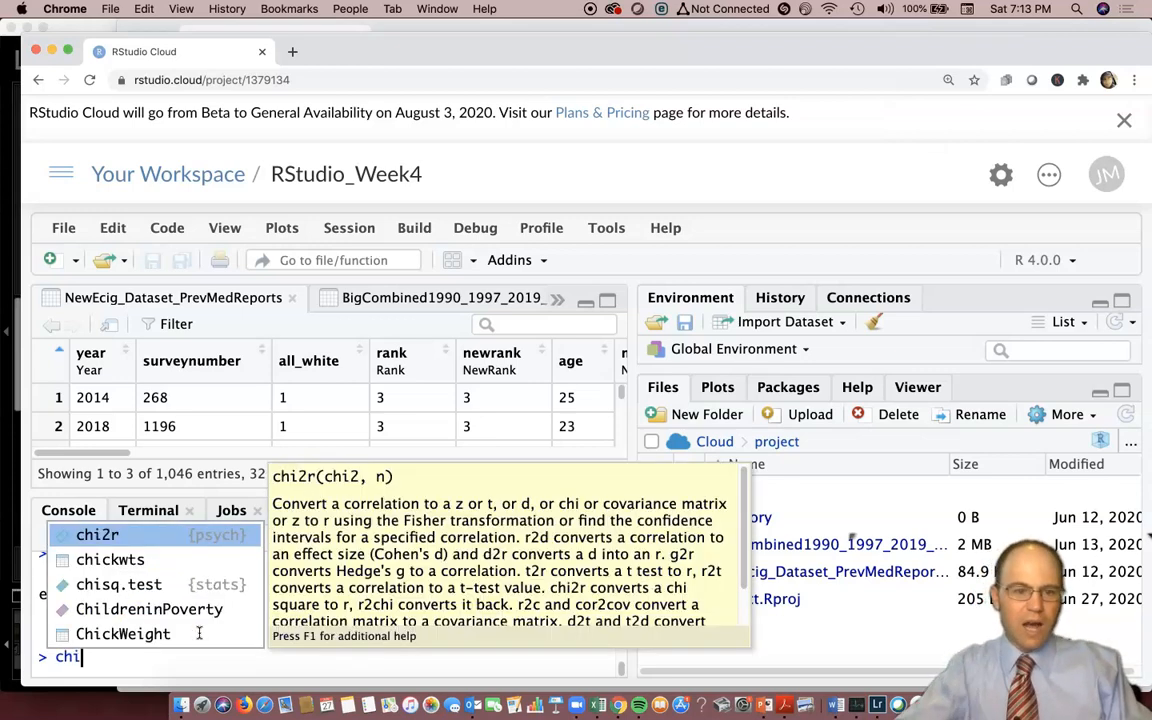
text(s)
key(Tab)
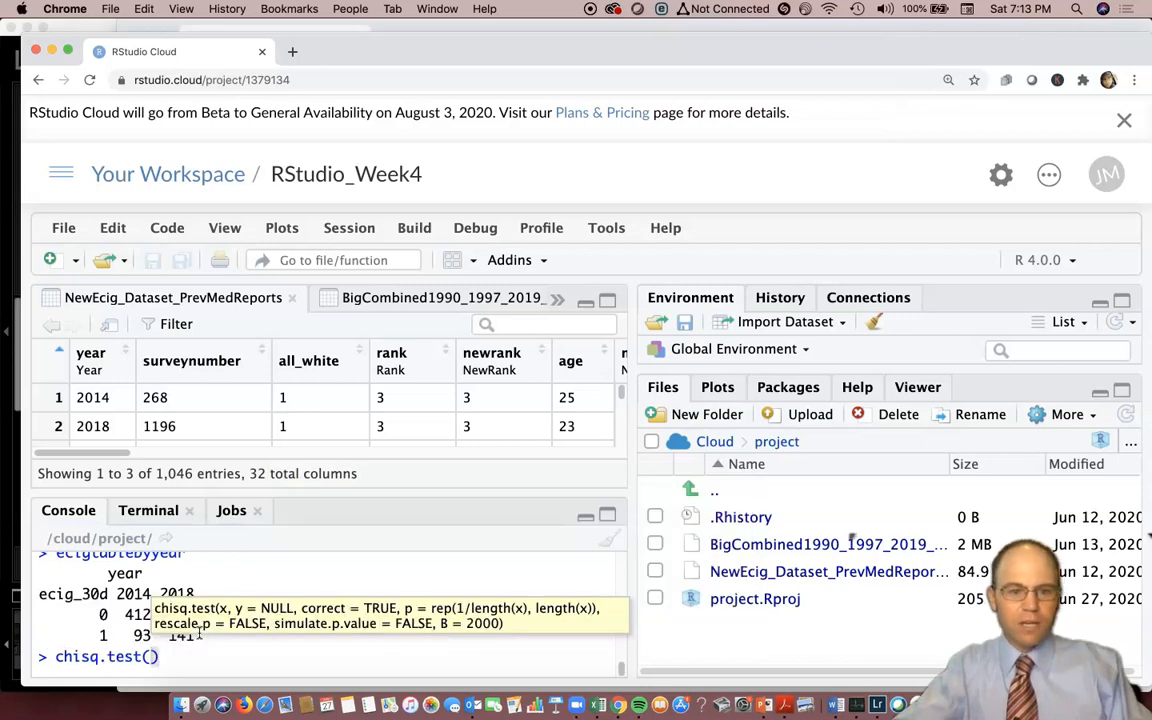
click(200, 637)
text(ecig)
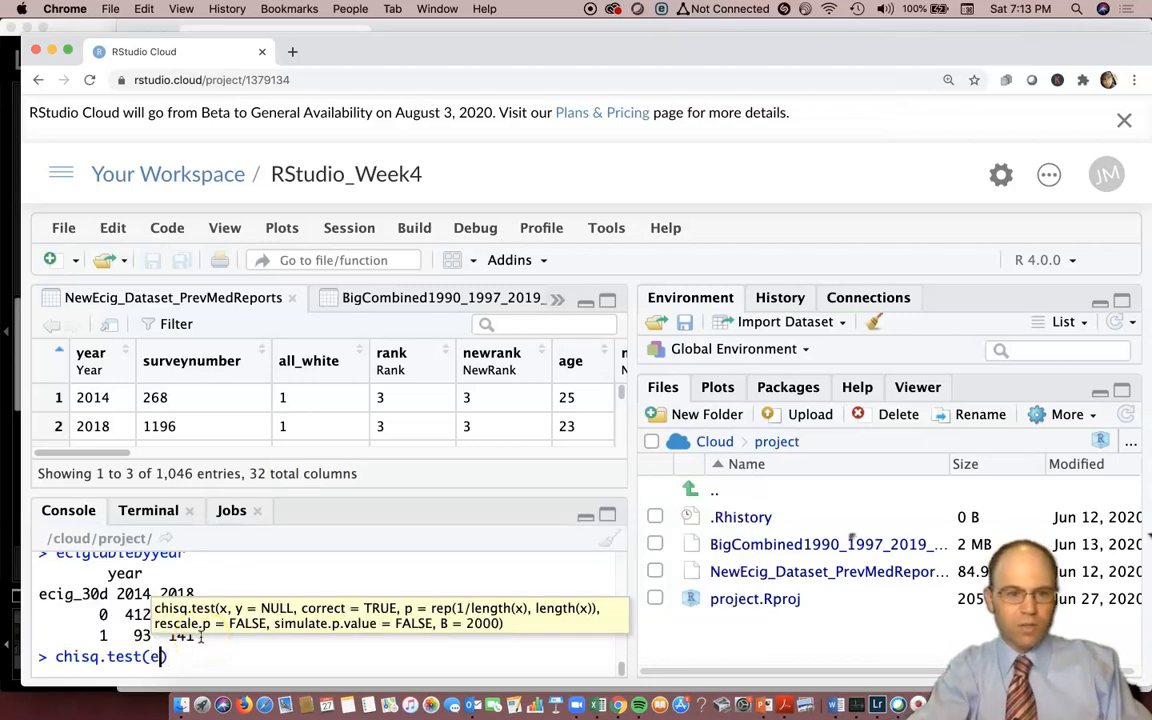
key(Down)
key(Down)
key(Down)
key(Down)
key(Down)
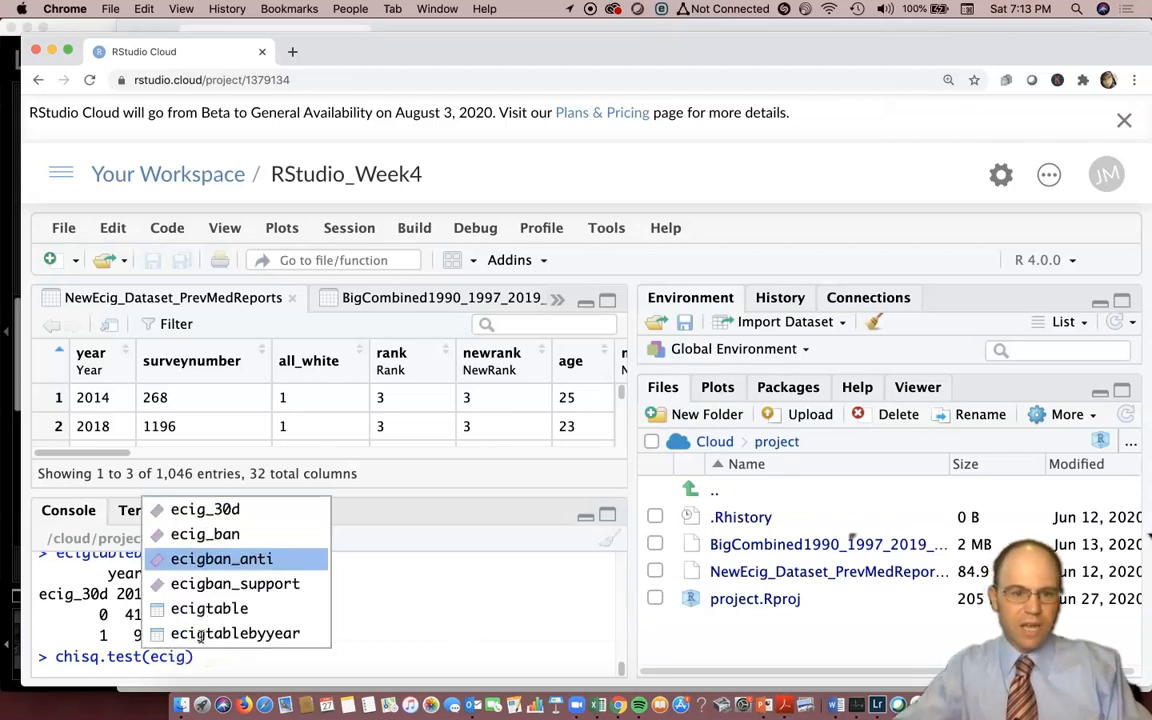
key(Tab)
text())
key(Return)
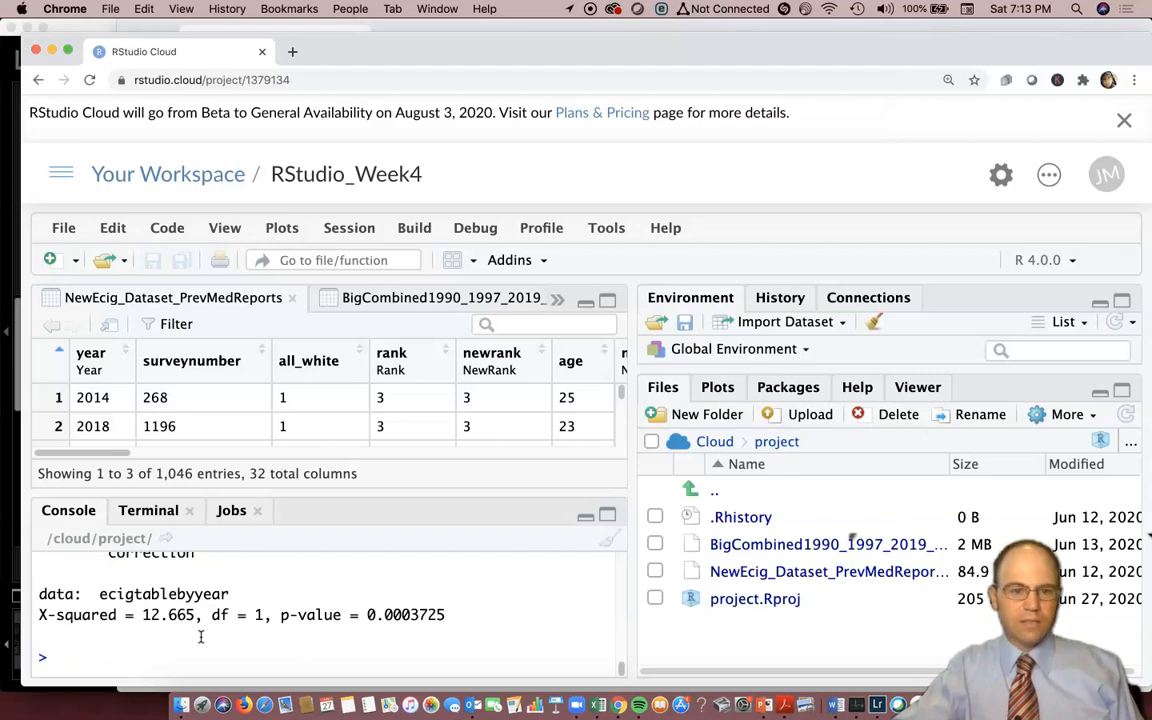
Highlight the p-value in the chi-squared test output and check it against the printed counts by year.
drag(445, 615, 367, 617)
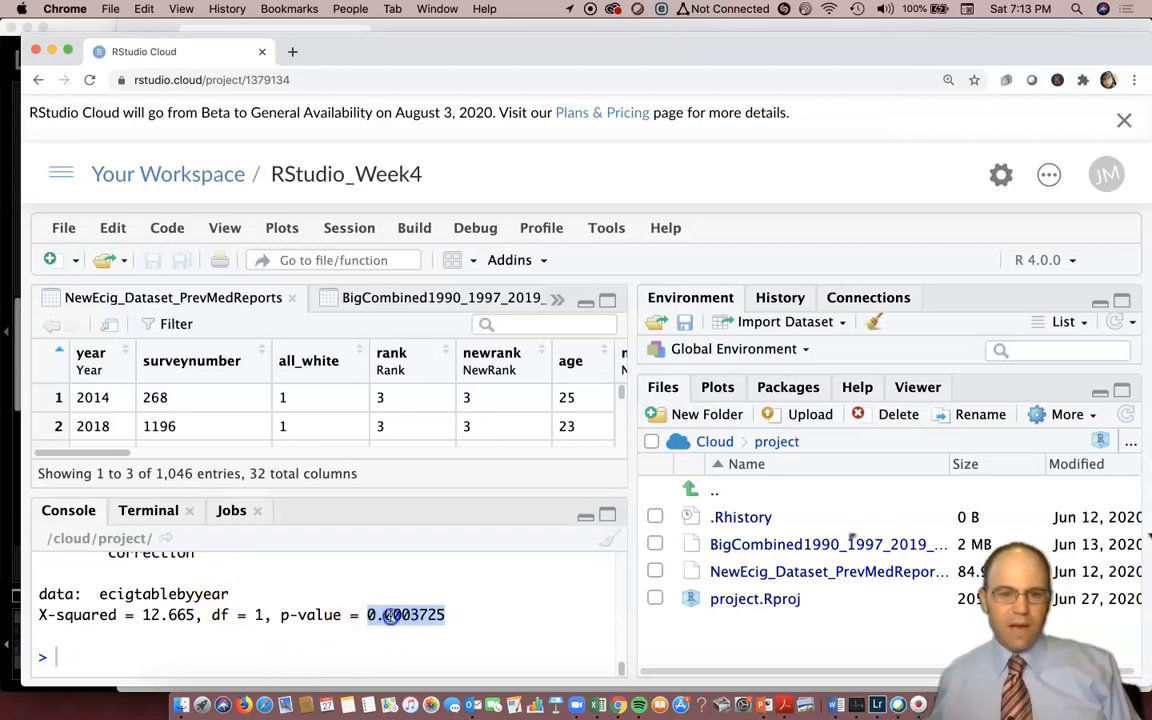
click(386, 615)
drag(396, 615, 415, 614)
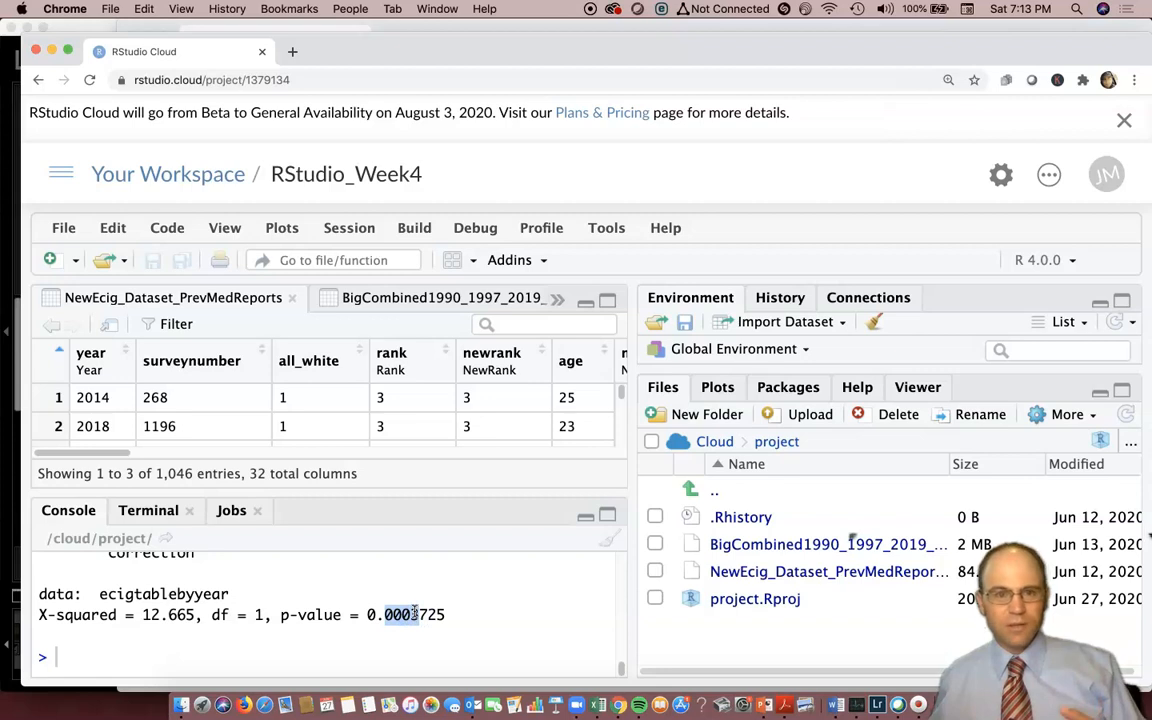
click(431, 618)
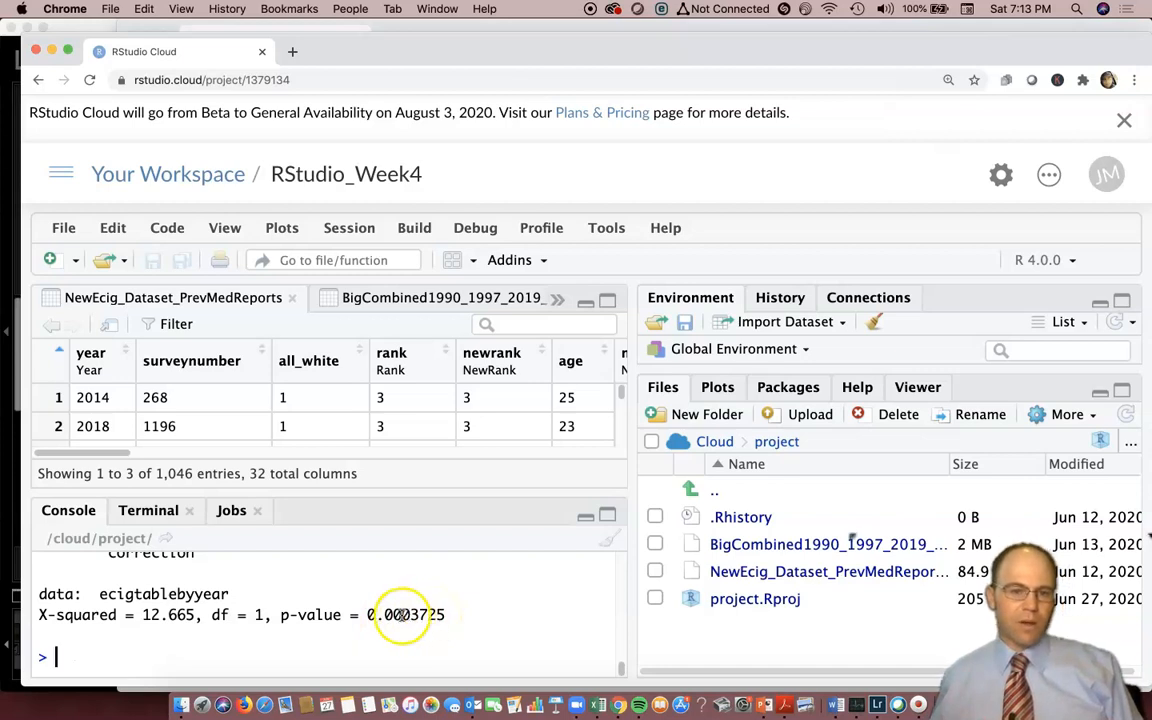
drag(368, 616, 449, 619)
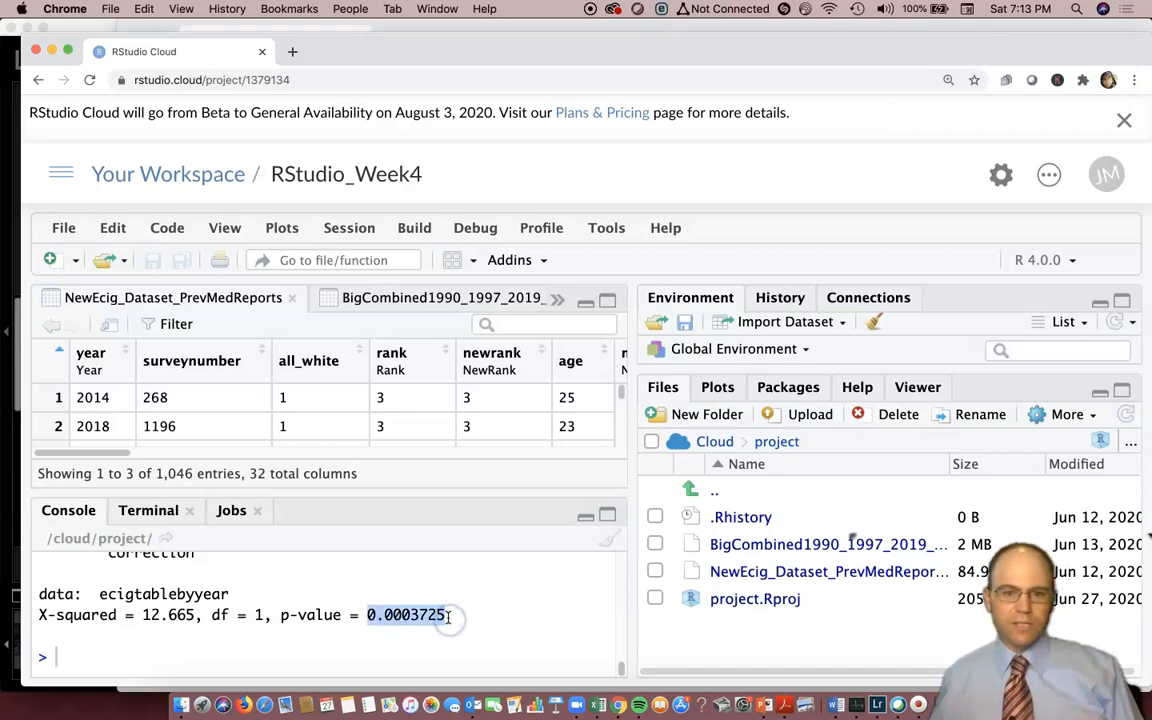
scroll(328, 627, up, 1)
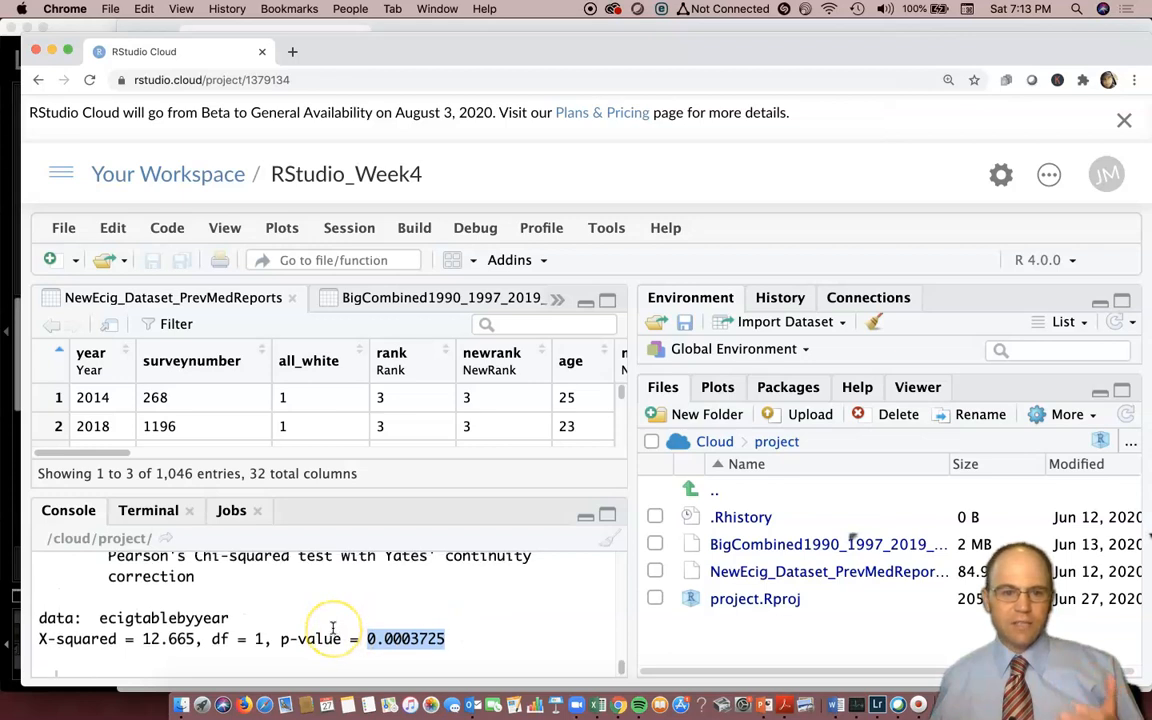
scroll(330, 625, up, 5)
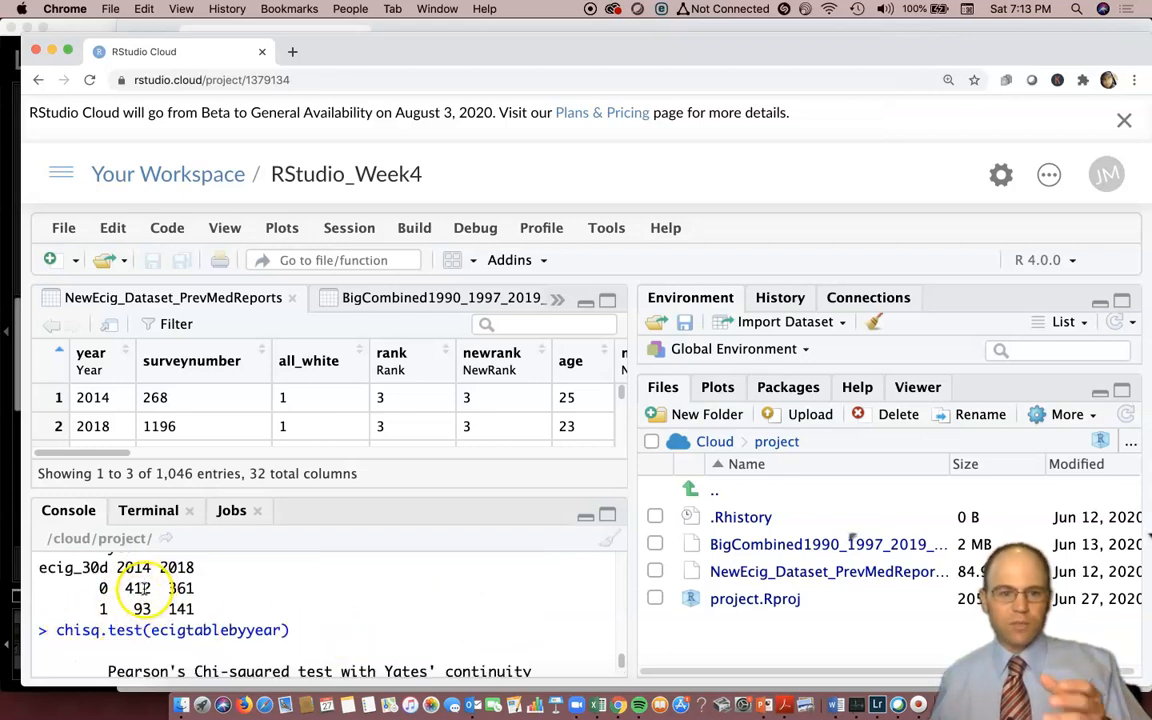
scroll(181, 632, down, 6)
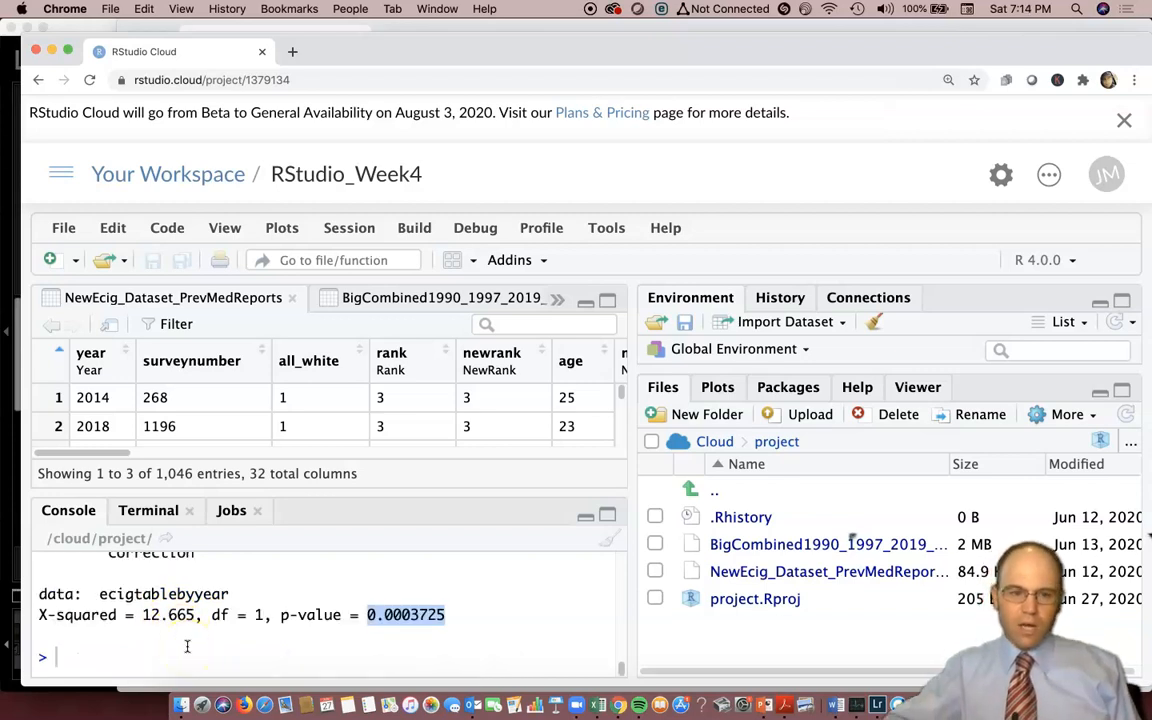
Run the chi-squared test directly on the two variables with chisq.test(ecig_30d, year).
text(chi)
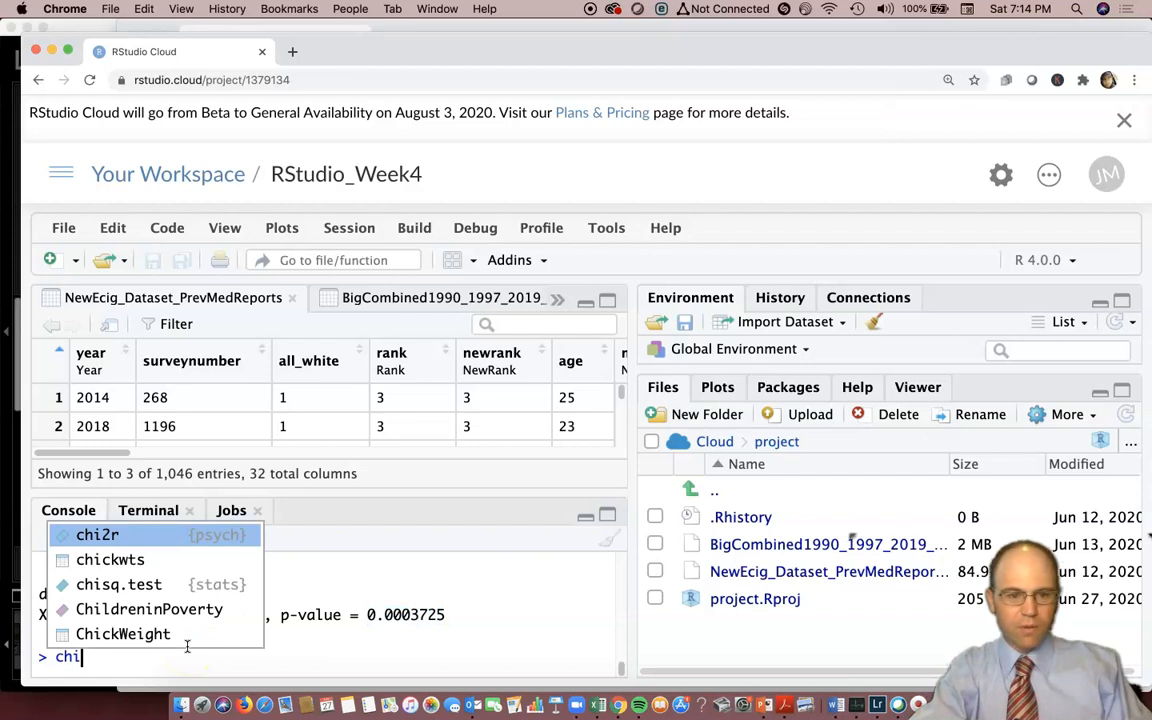
text(s)
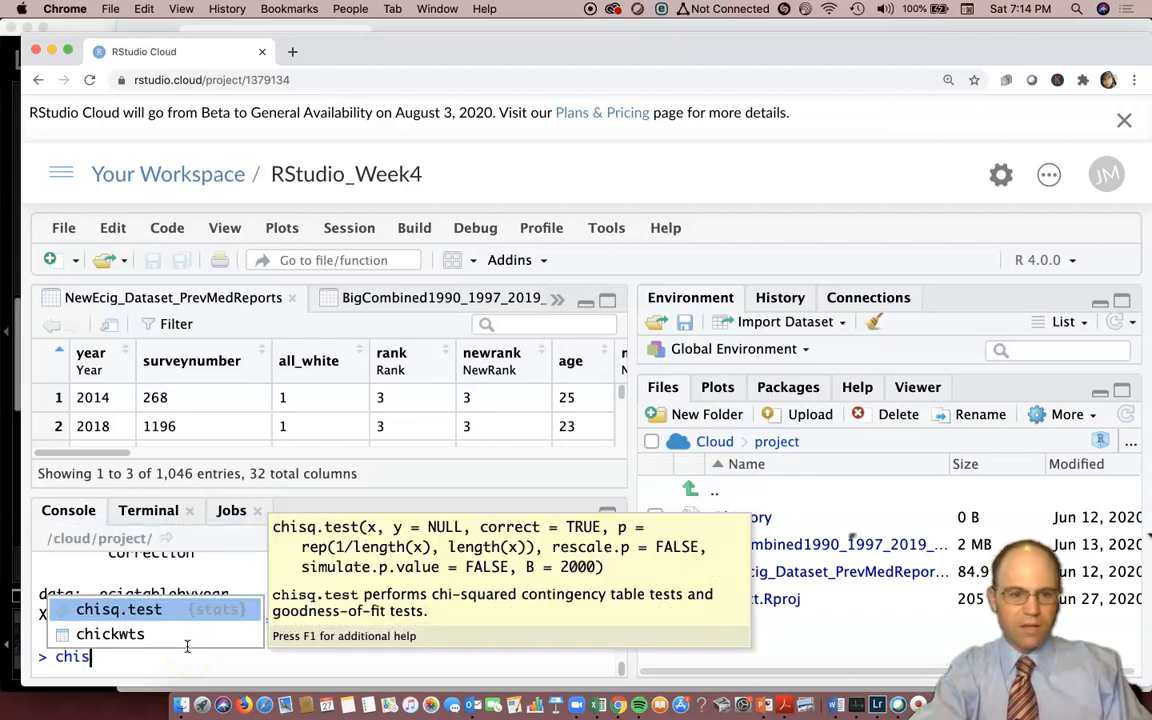
key(Tab)
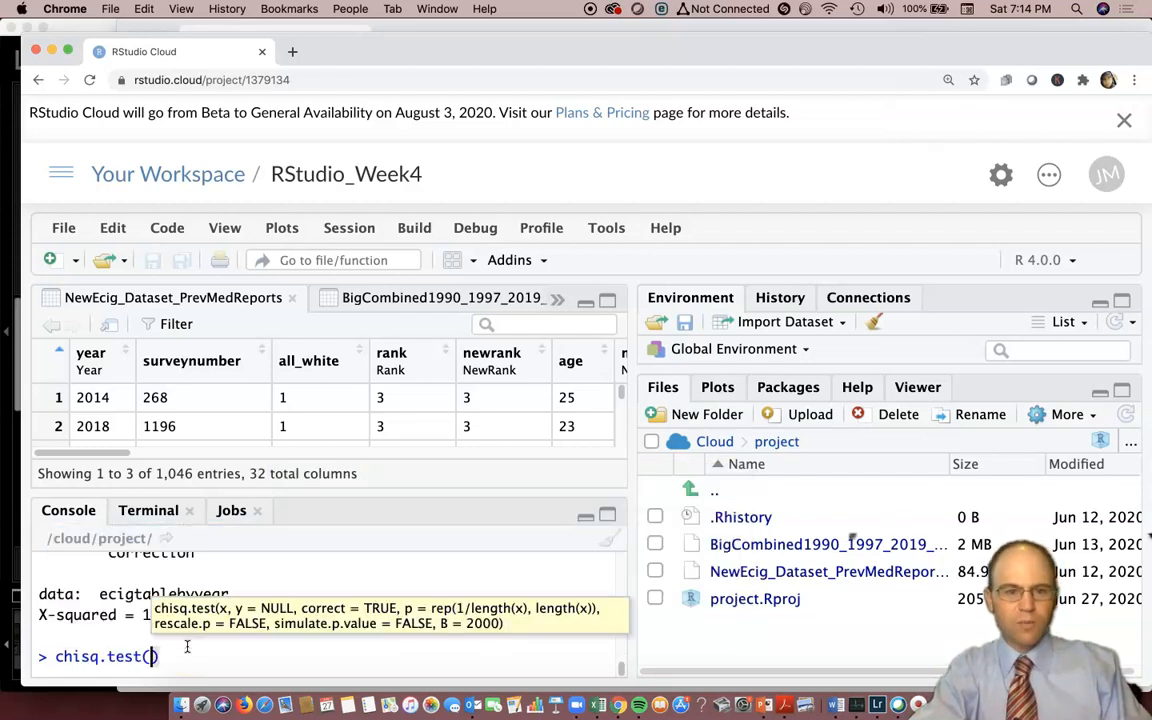
scroll(128, 612, up, 1)
scroll(128, 612, up, 3)
scroll(128, 612, up, 5)
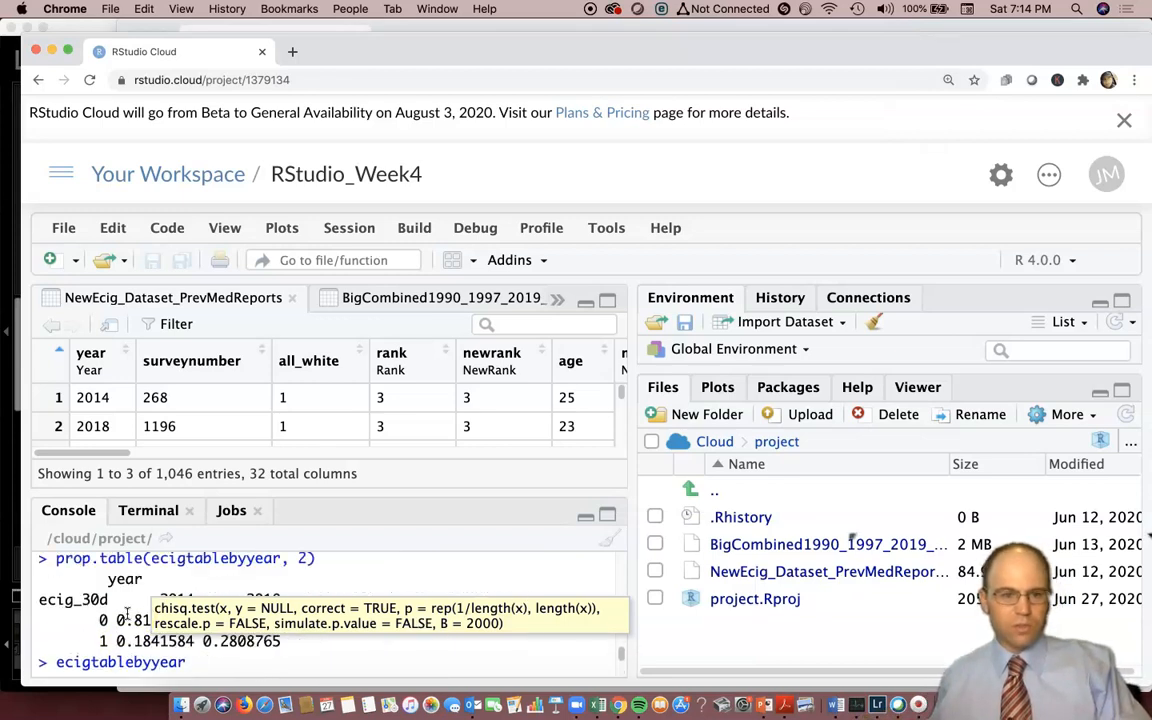
scroll(146, 594, up, 2)
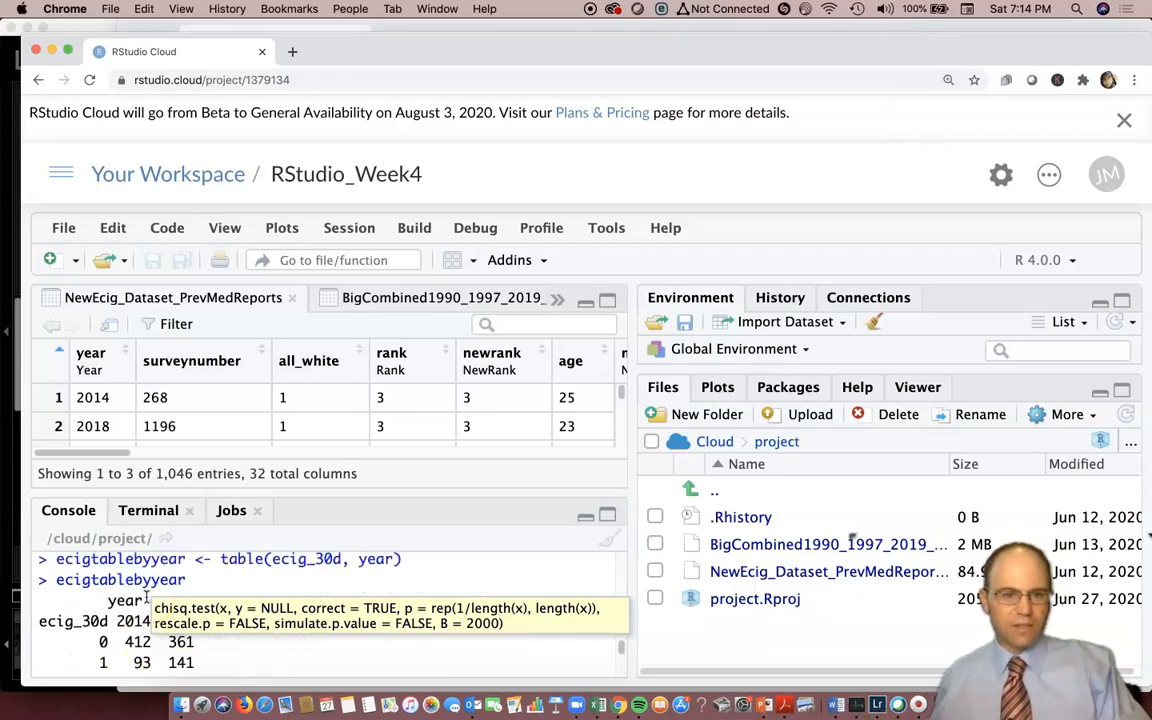
scroll(293, 568, down, 10)
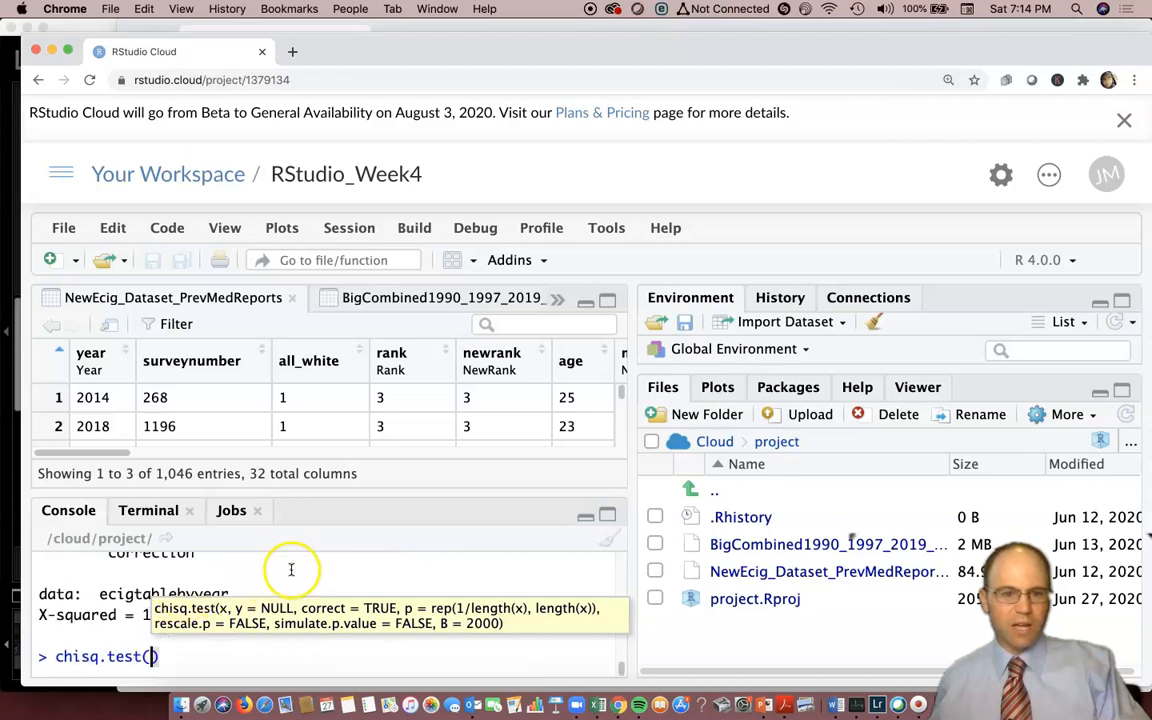
text(ecig)
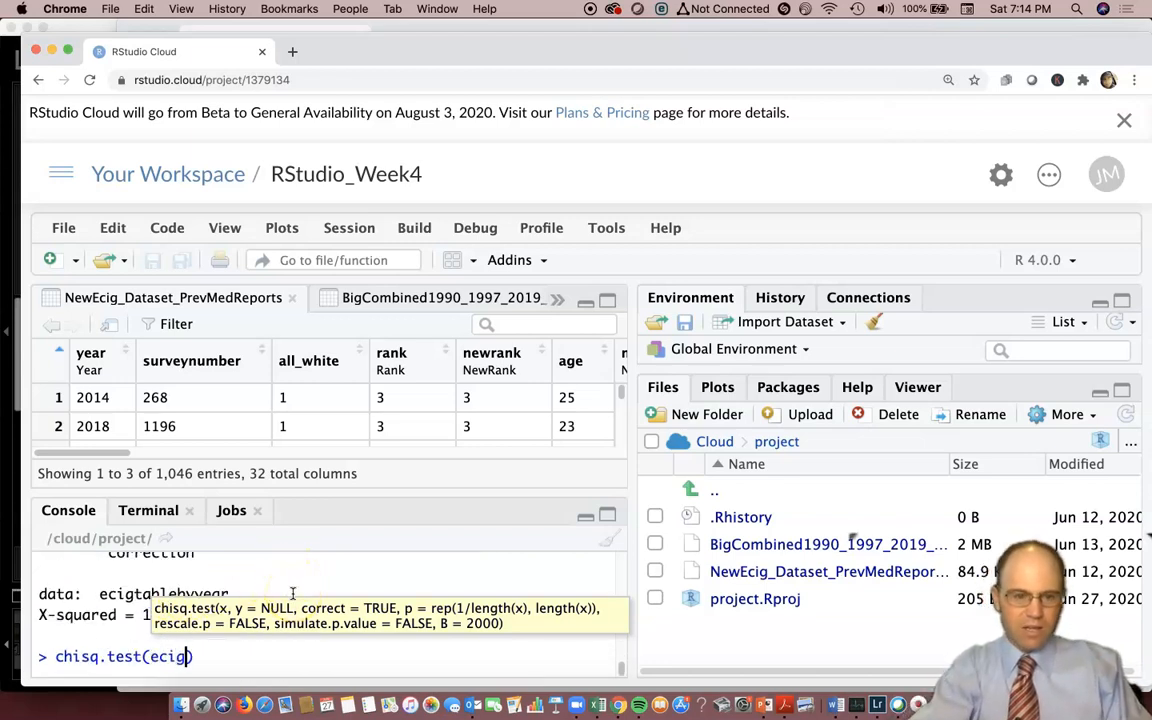
key(Return)
text(, year))
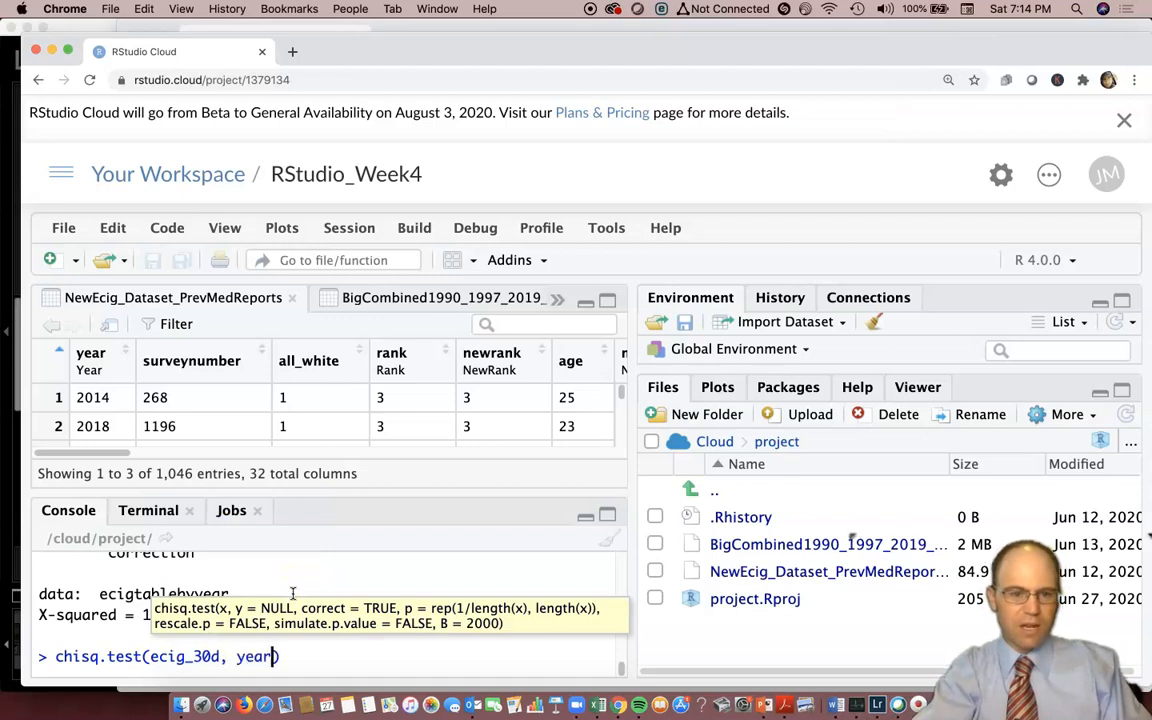
key(Return)
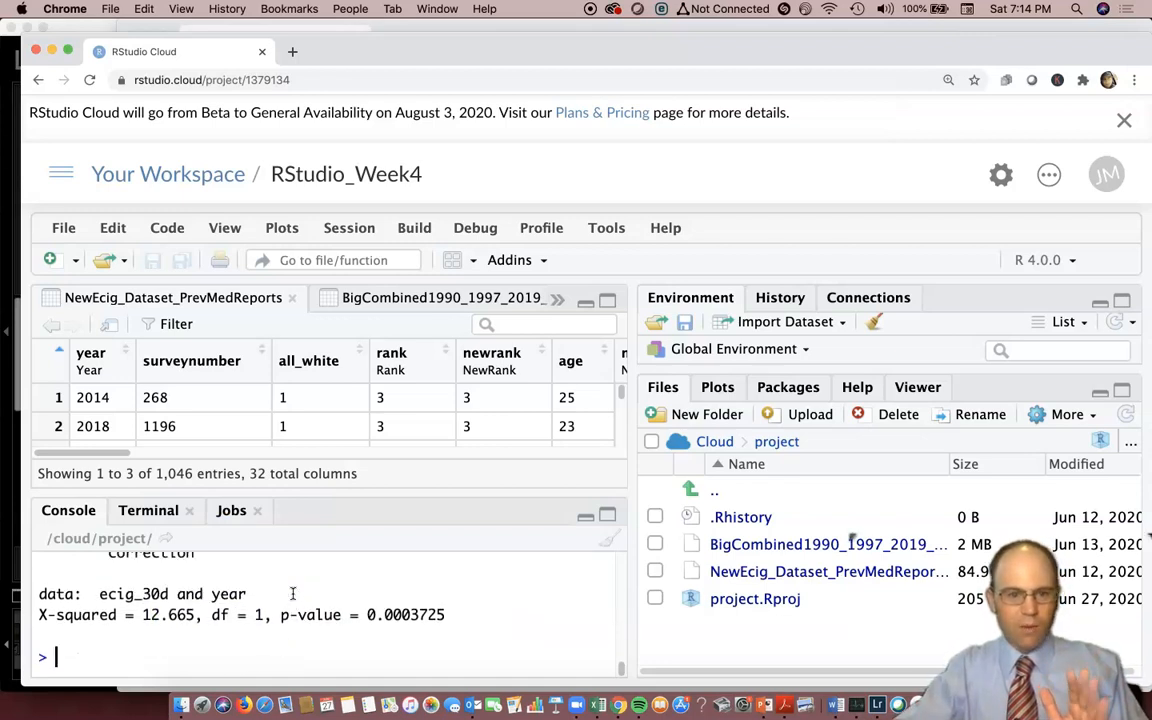
Compare the output of the two chi-squared tests and look through more variable columns of the NewEcig_Dataset_PrevMedReports data.
click(292, 614)
scroll(294, 612, up, 1)
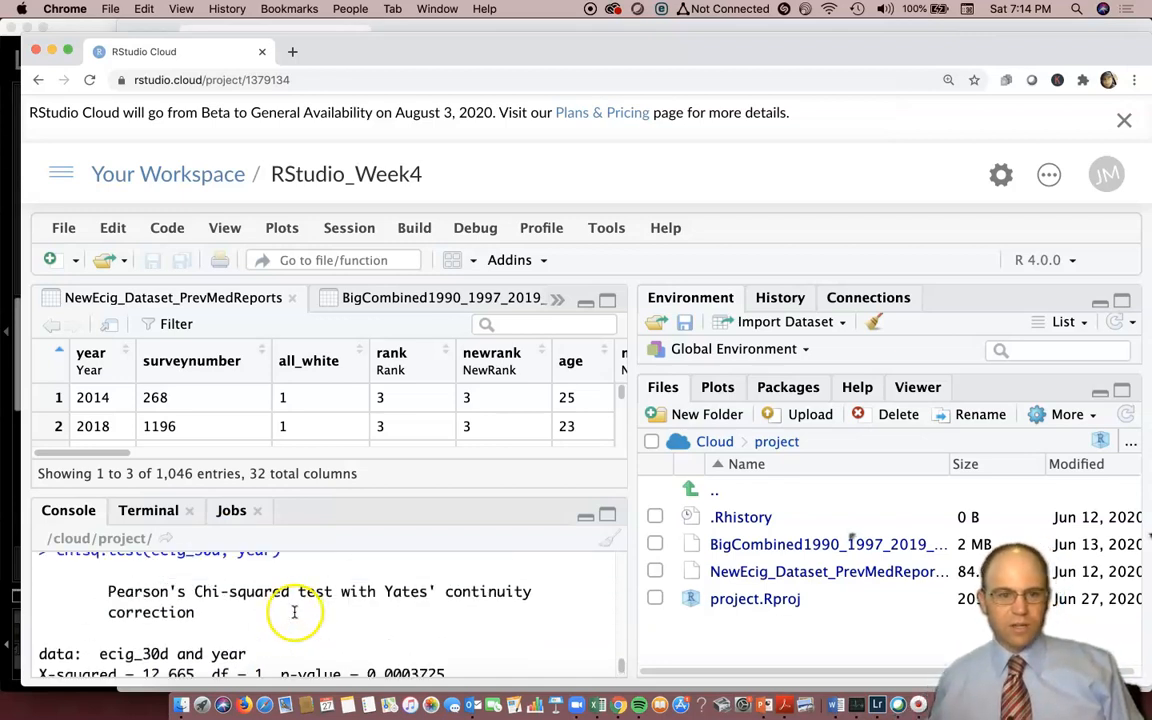
scroll(294, 612, up, 2)
scroll(294, 611, down, 3)
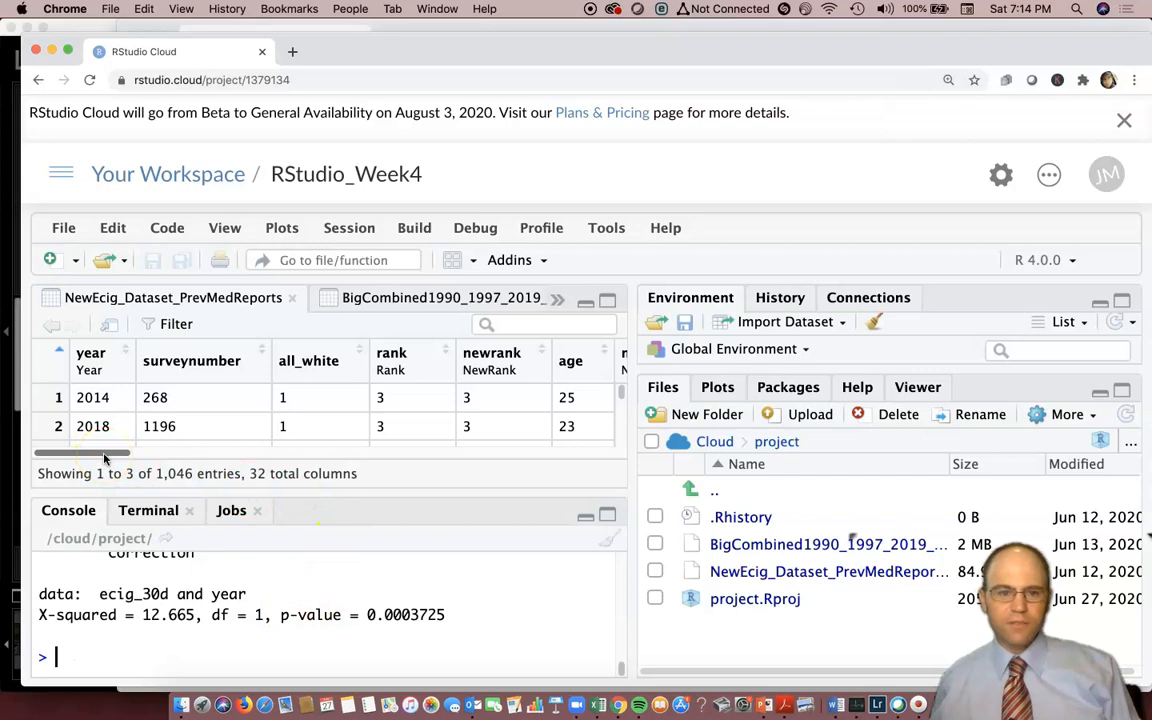
drag(107, 458, 244, 457)
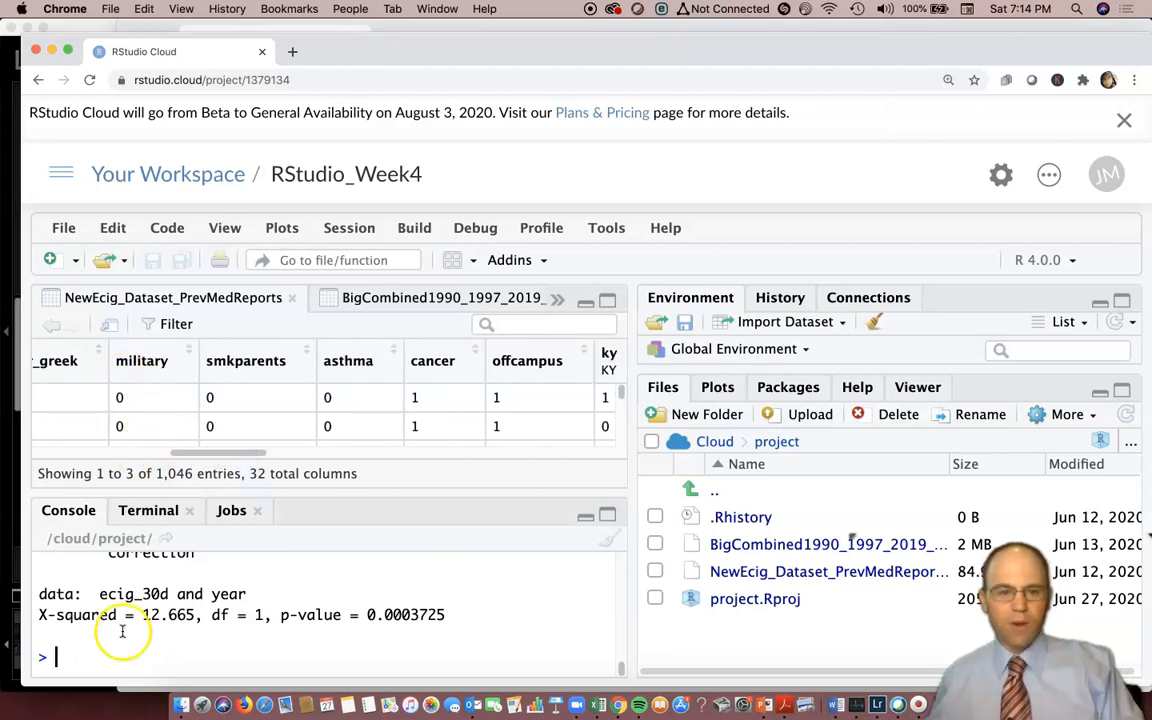
Try to test e-cigarette use against military status by running ecig_30d (ecig_30d, military) in the console.
text(ecig)
key(Tab)
text(()
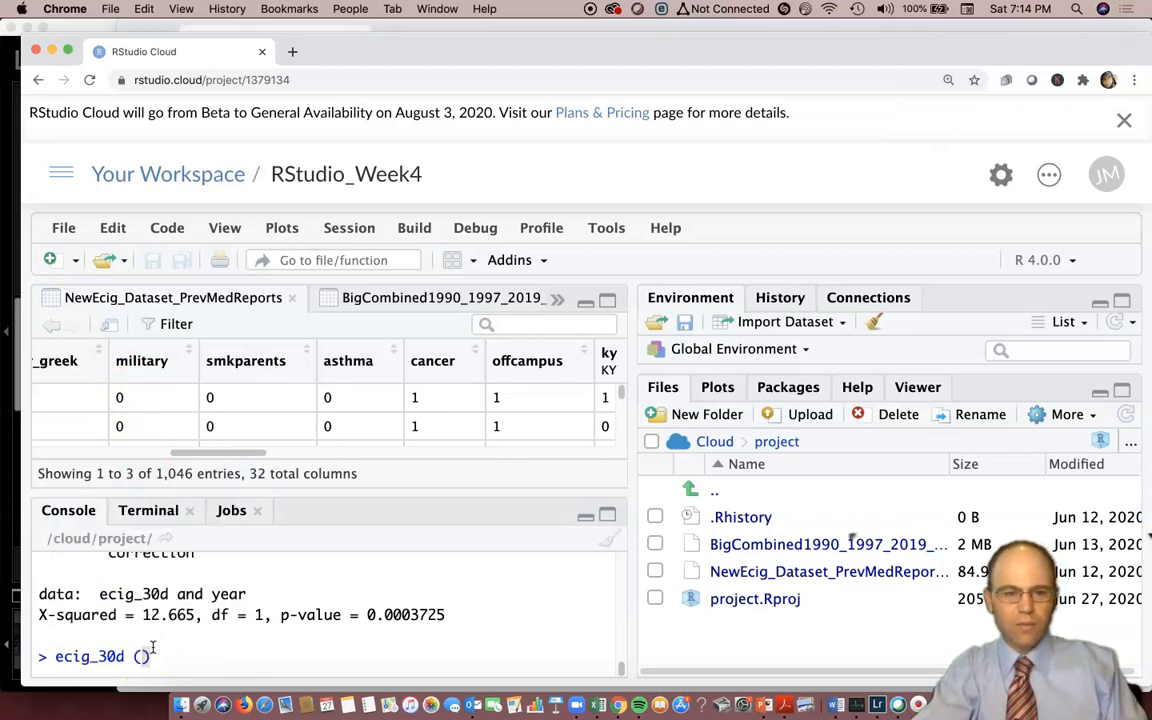
text(ecig)
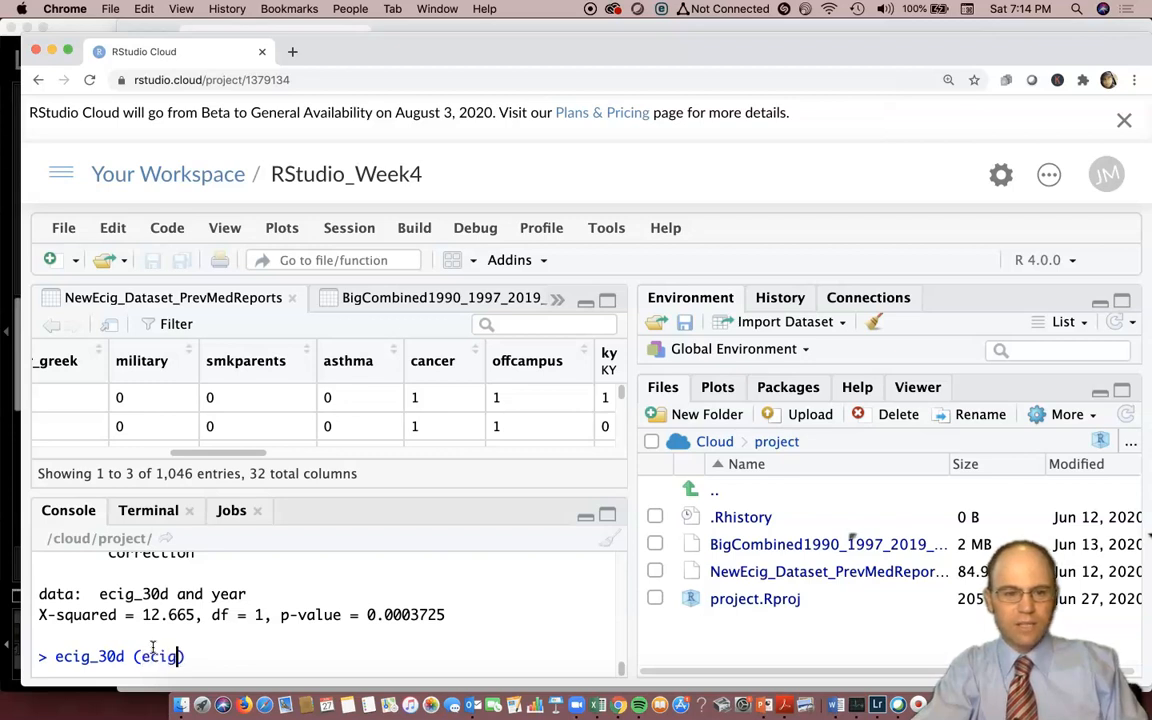
key(Tab)
text(, milit)
key(Tab)
text())
key(Return)
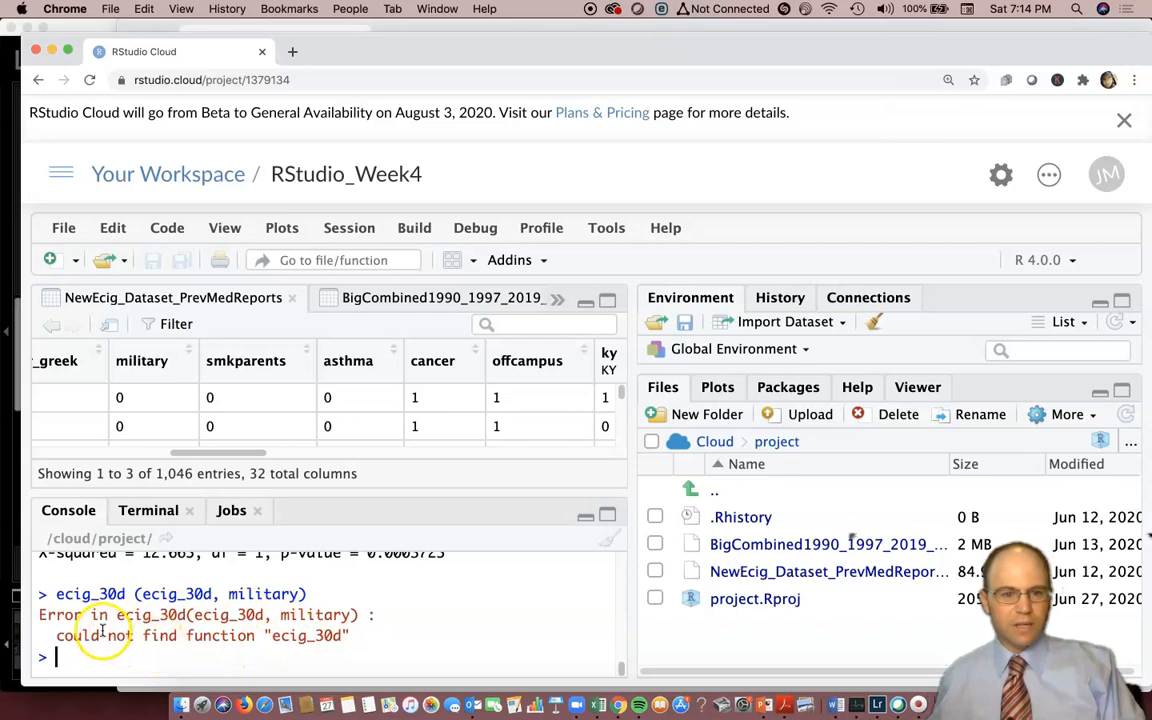
click(130, 622)
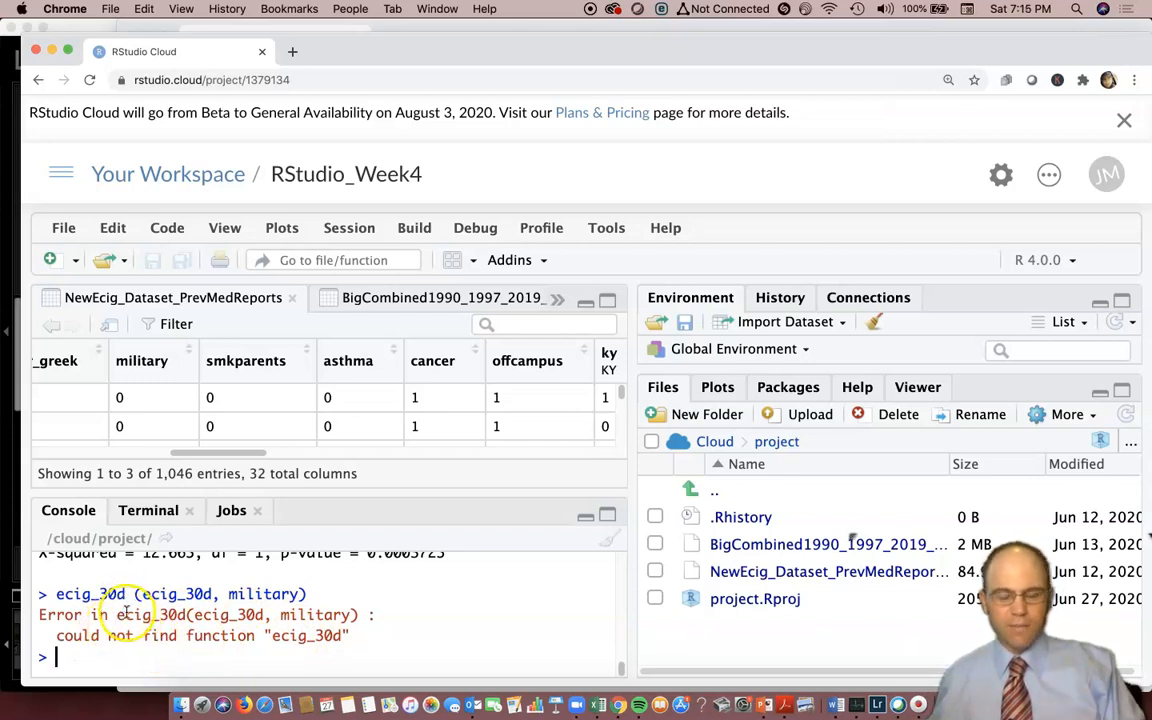
Replace the failed command with chisq.test(ecig_30d, military) and run the chi-squared test.
key(Up)
click(113, 657)
click(190, 657)
triple_click(200, 657)
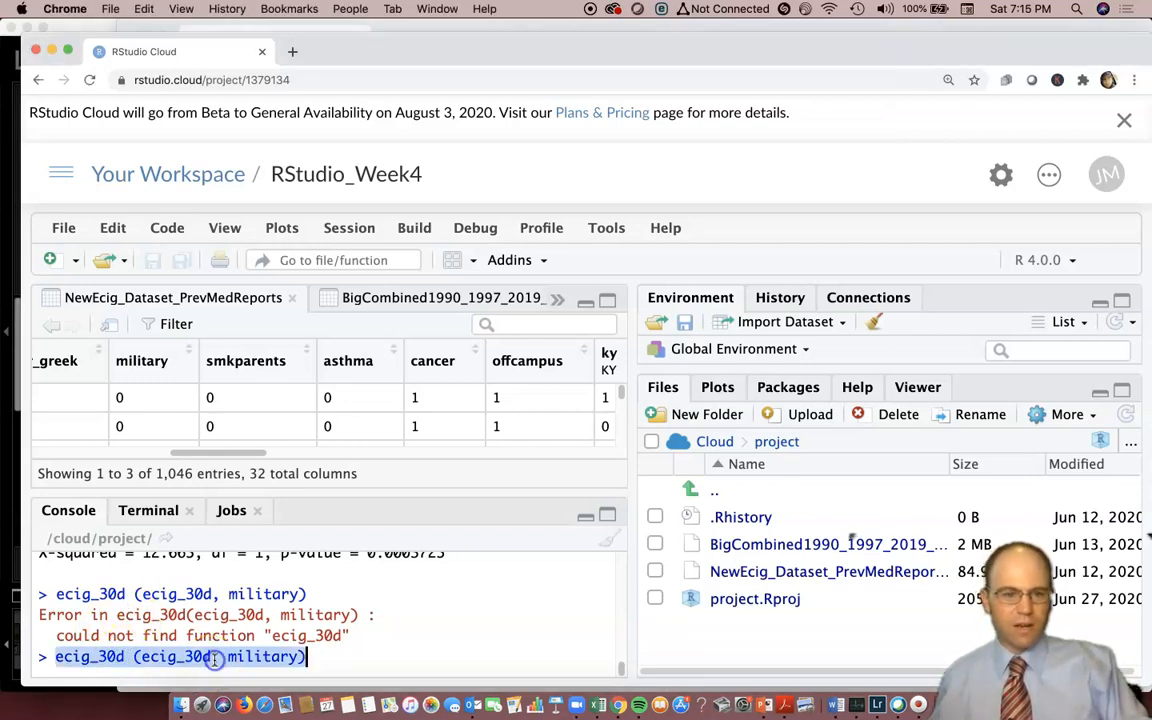
text(chi)
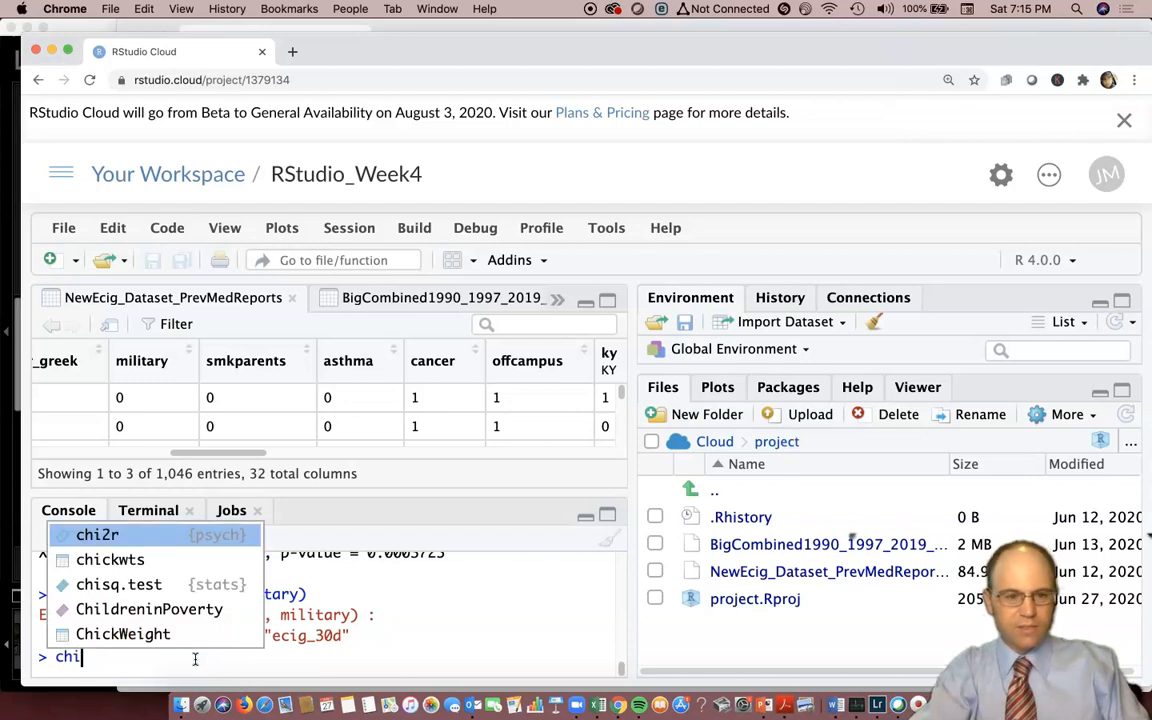
key(Down)
key(Down)
key(Return)
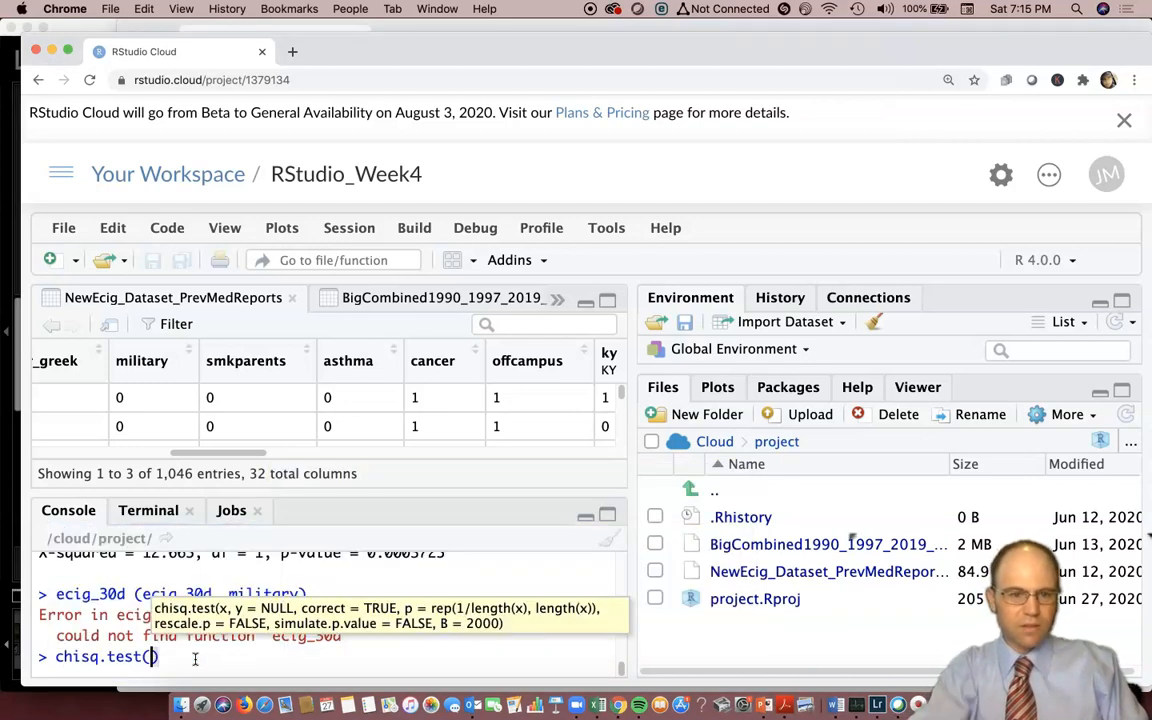
text(ecig)
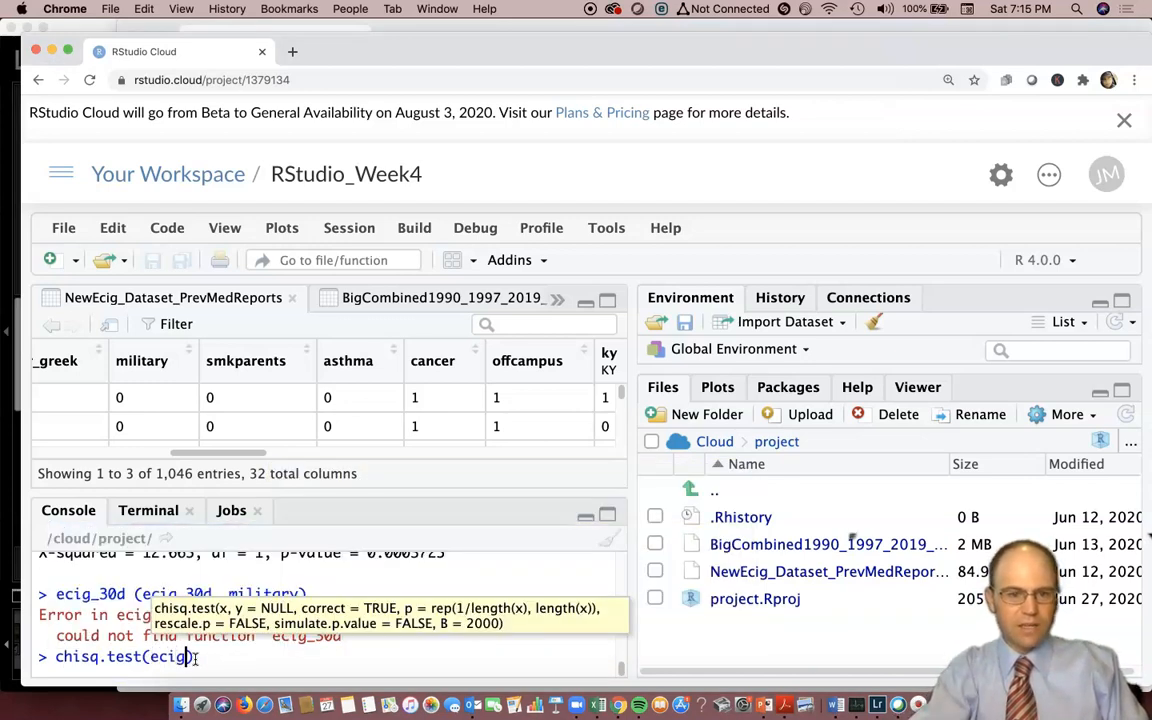
key(Return)
text(, mili)
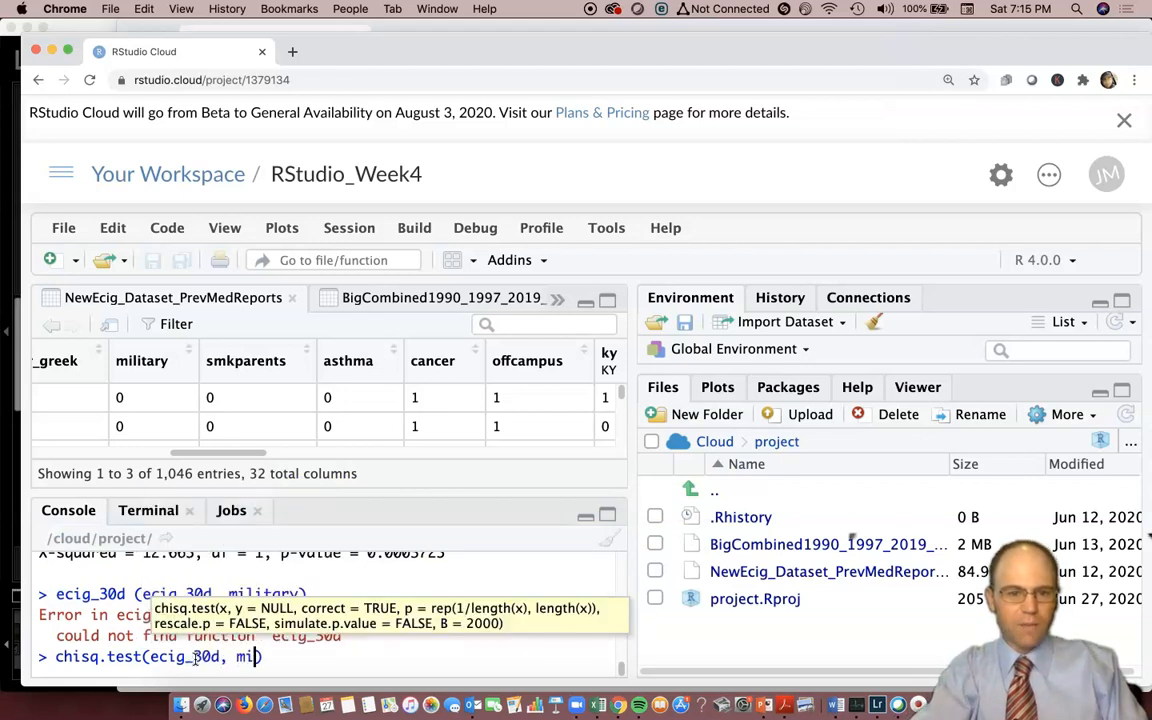
key(Return)
text())
key(Return)
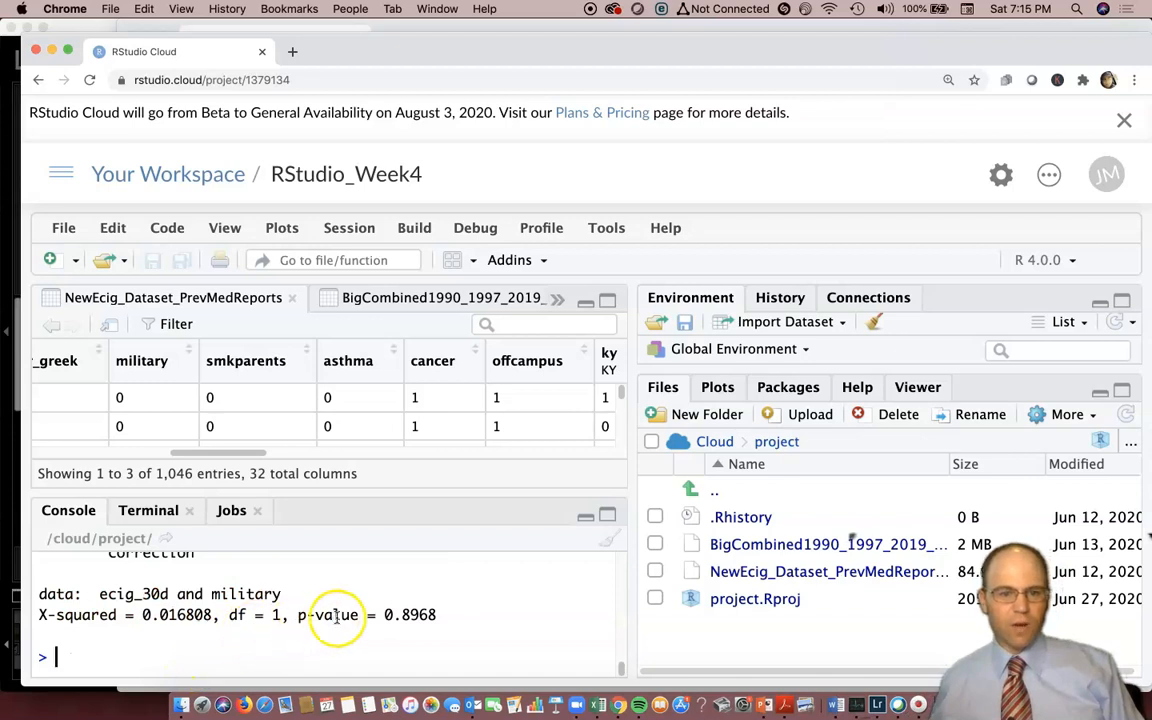
Highlight the p-value in the ecig_30d and military chi-squared output to examine its significance.
drag(435, 615, 384, 615)
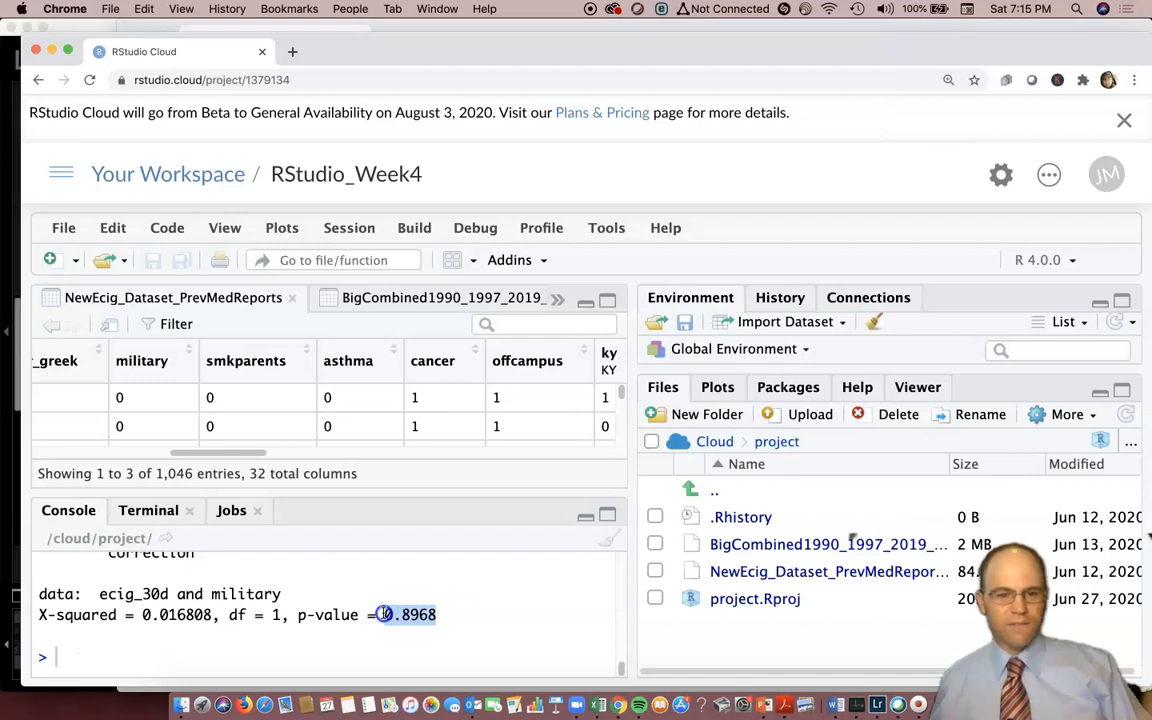
drag(383, 614, 399, 617)
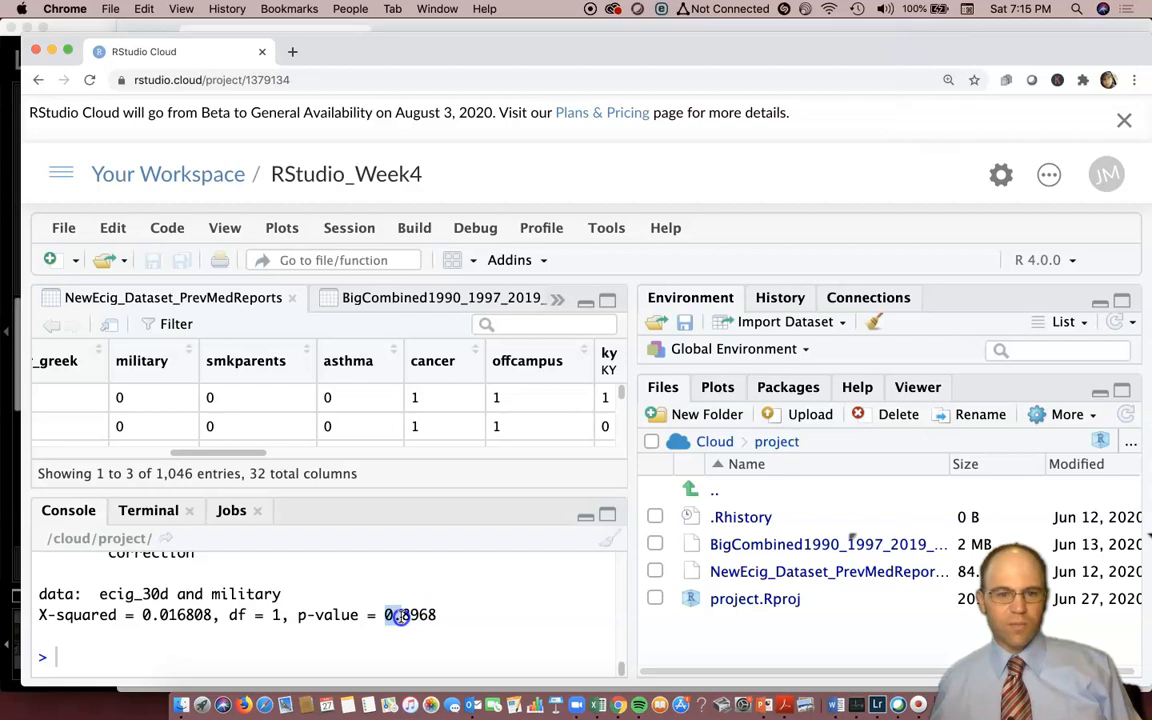
drag(399, 617, 433, 617)
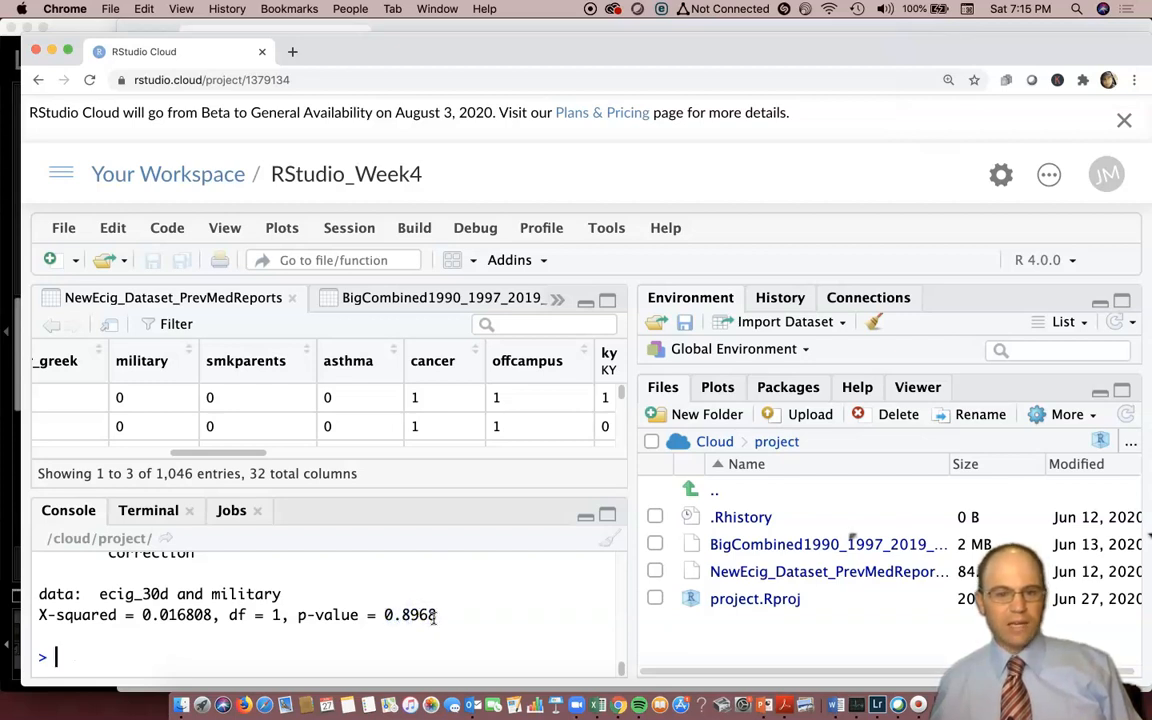
click(441, 616)
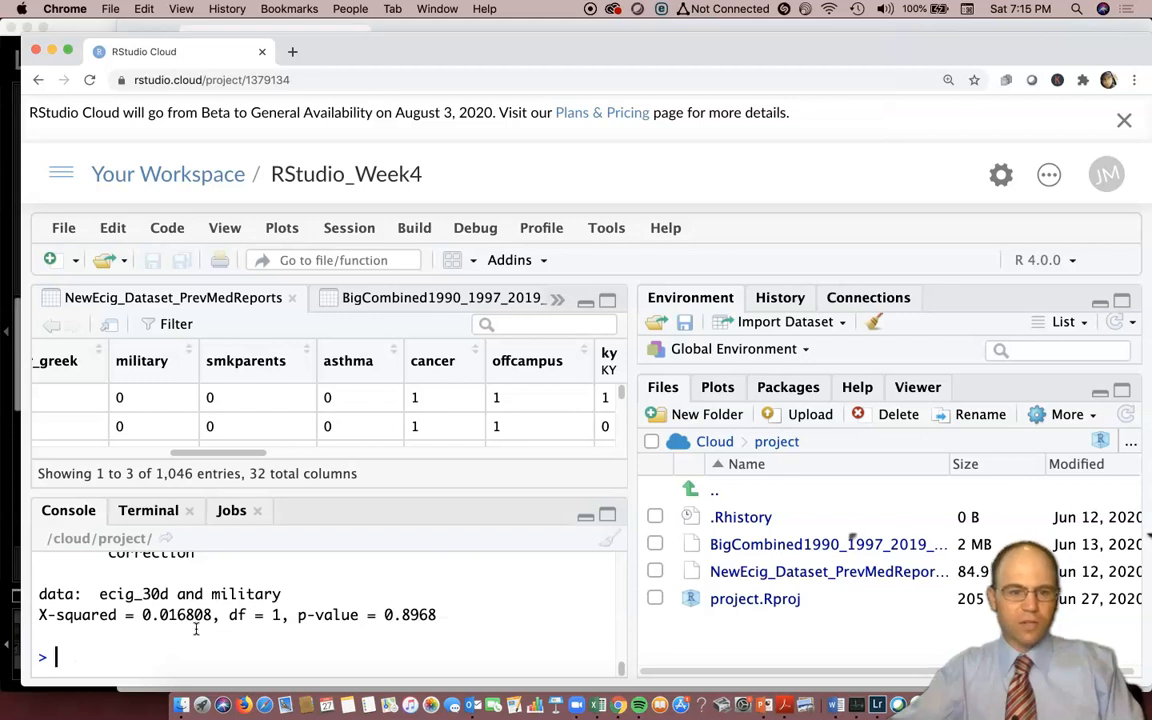
Try to store the cross-tabulation by running table1 <- (ecig_30d, military).
text(table)
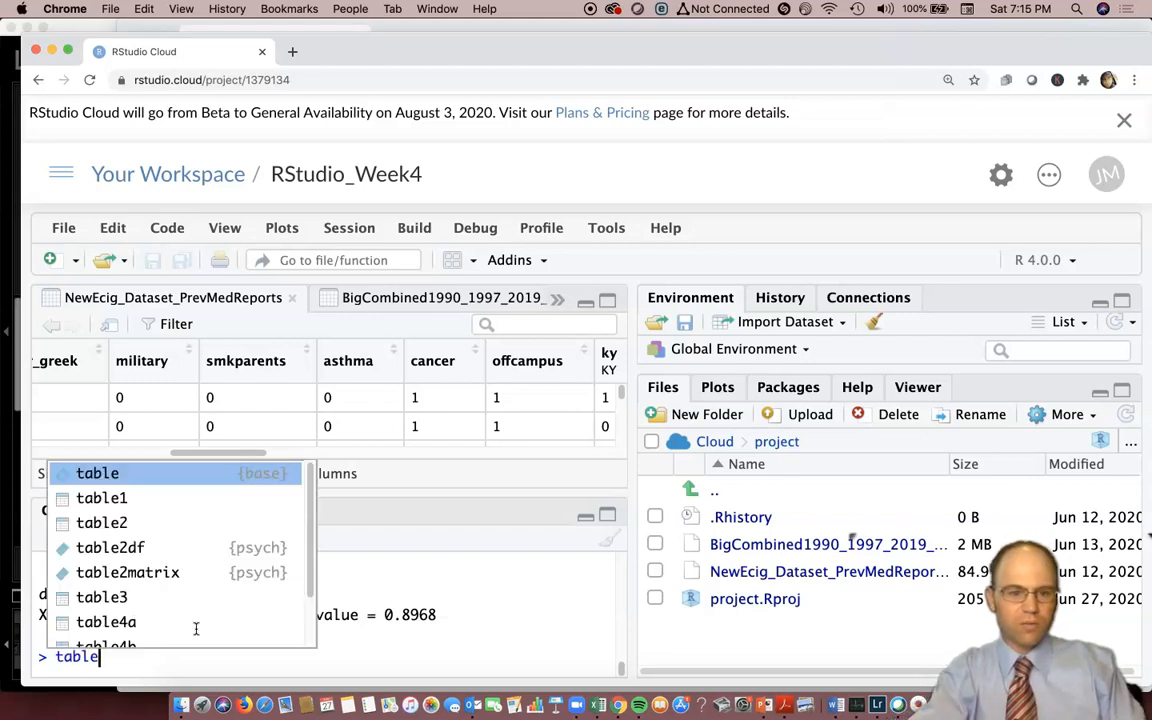
text(1 <- ec)
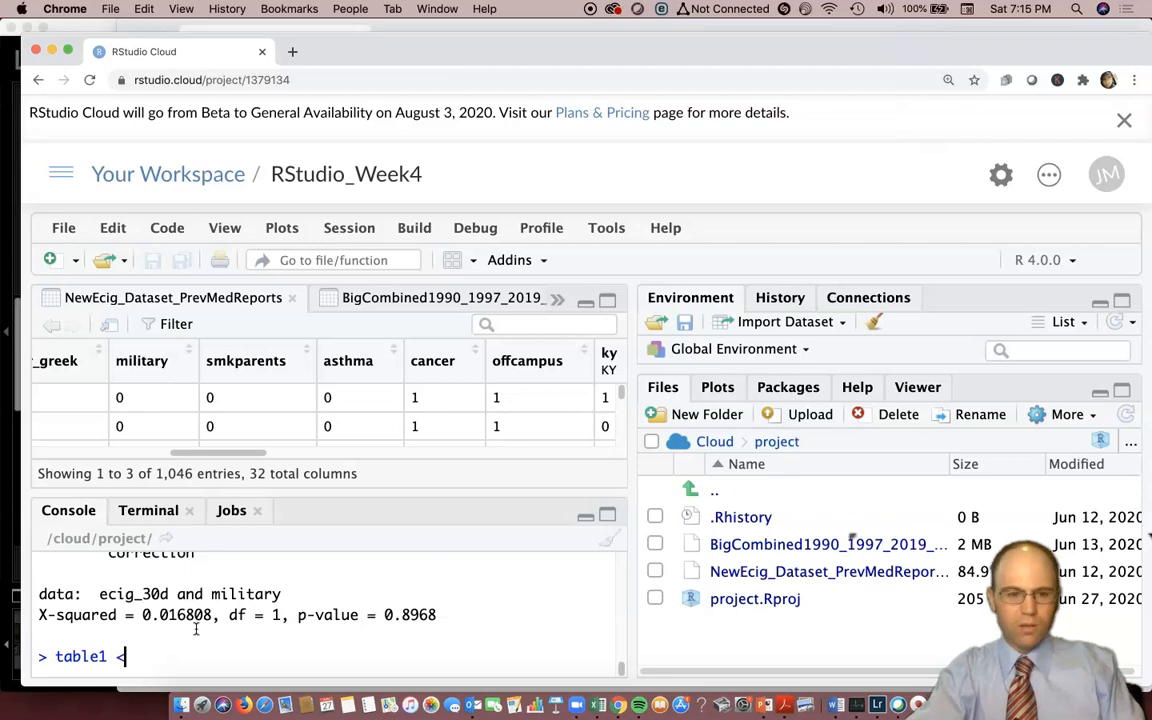
key(BackSpace)
key(BackSpace)
text(()
text(ecig_30d)
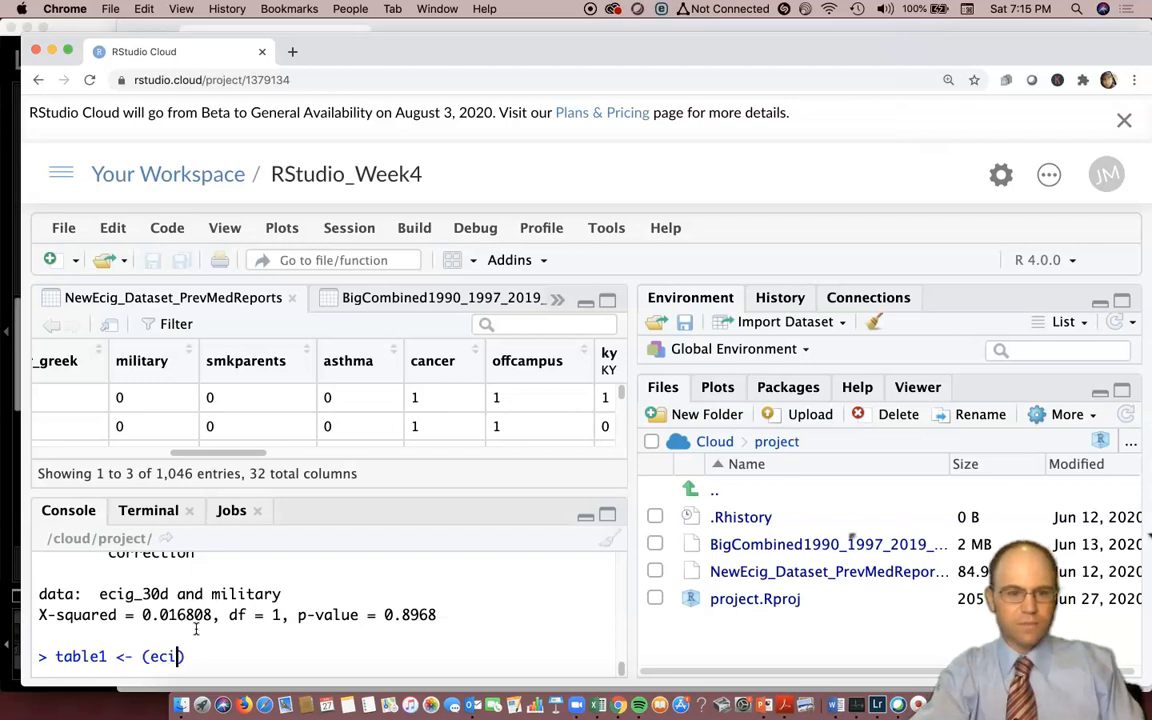
text(, military))
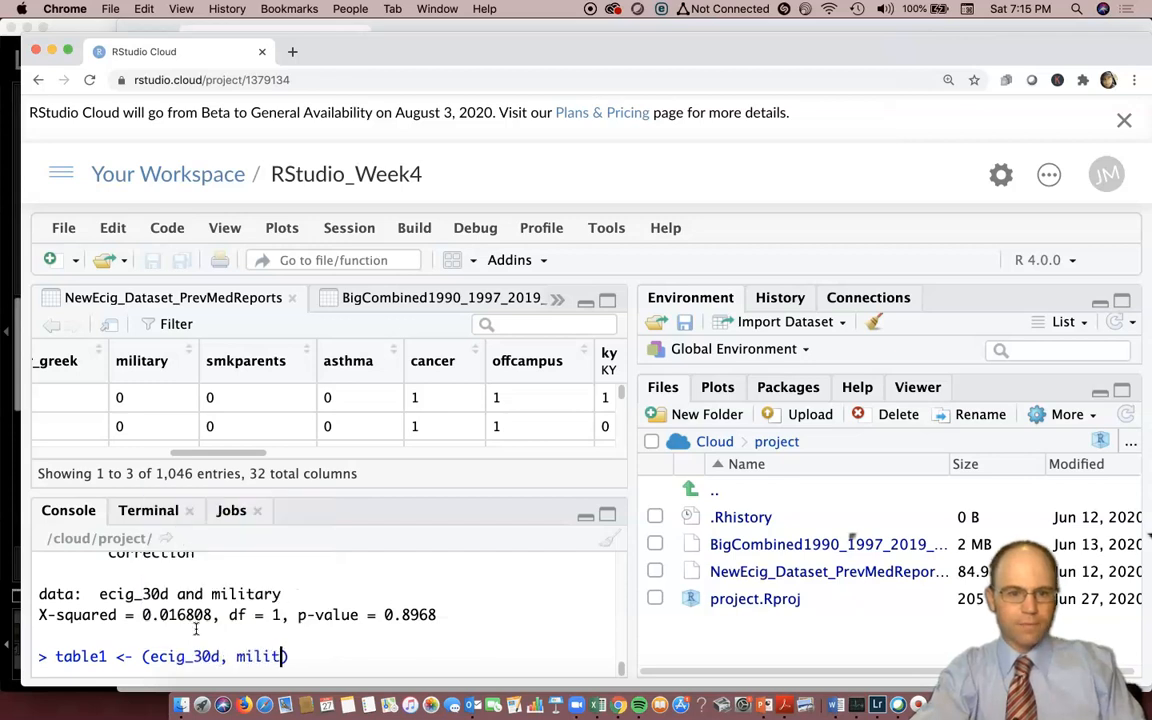
click(150, 672)
key(Return)
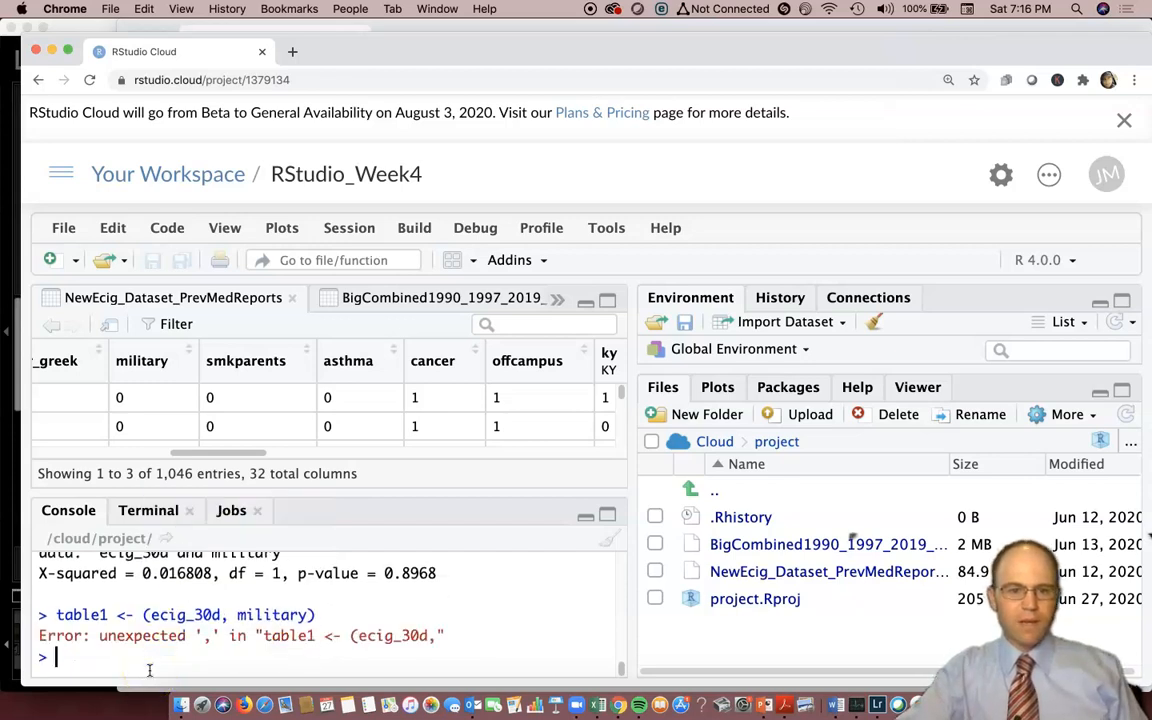
Correct the recalled assignment by adding the table function and run table1 <- table (ecig_30d, military).
key(Up)
click(110, 645)
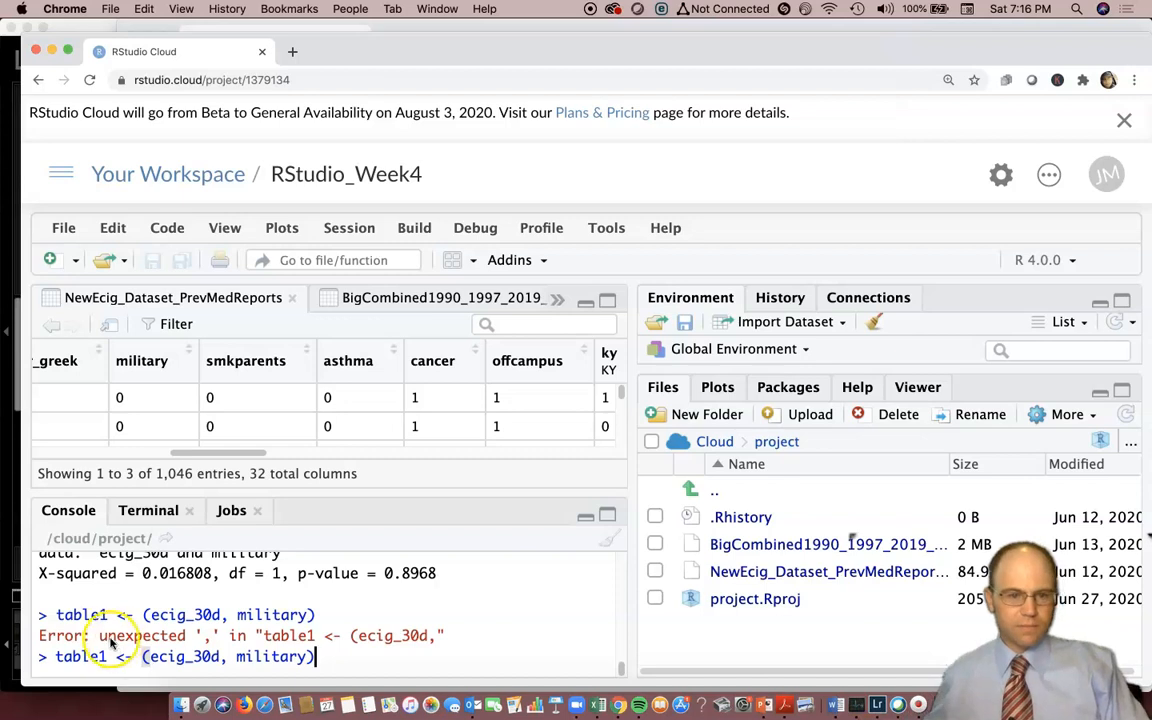
shift+click(143, 656)
click(136, 656)
text(table)
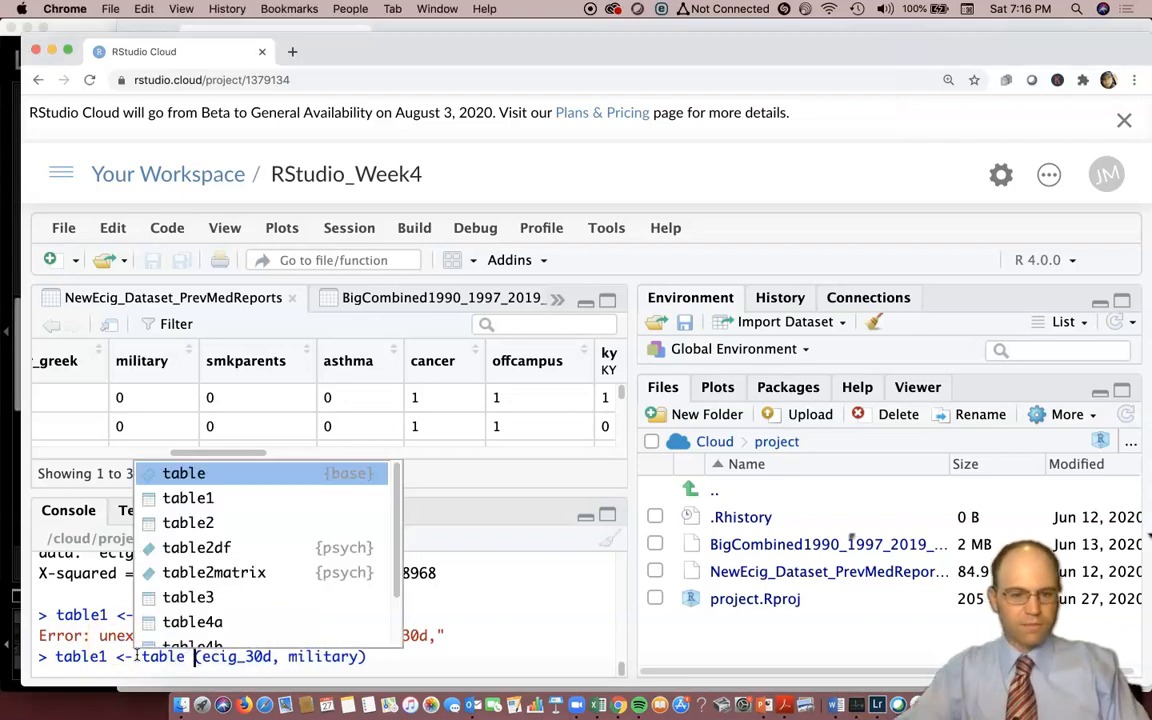
key(Up)
click(136, 656)
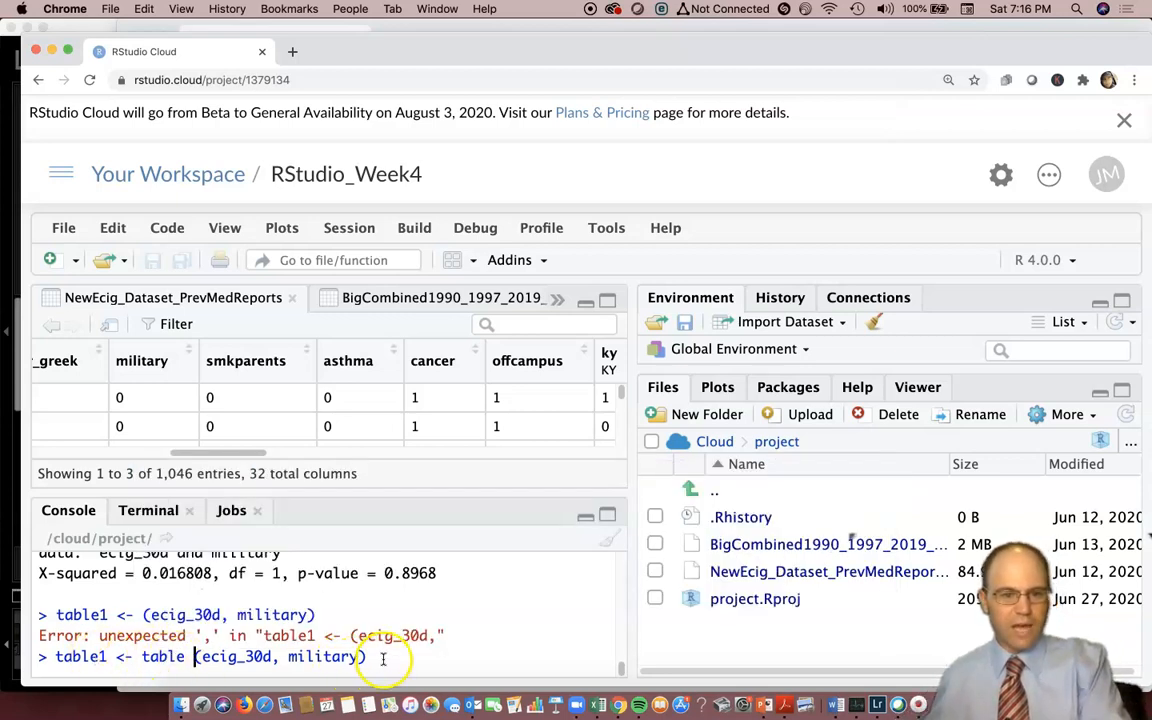
key(Return)
Print table1 in the console to view the ecig_30d by military counts.
text(table1)
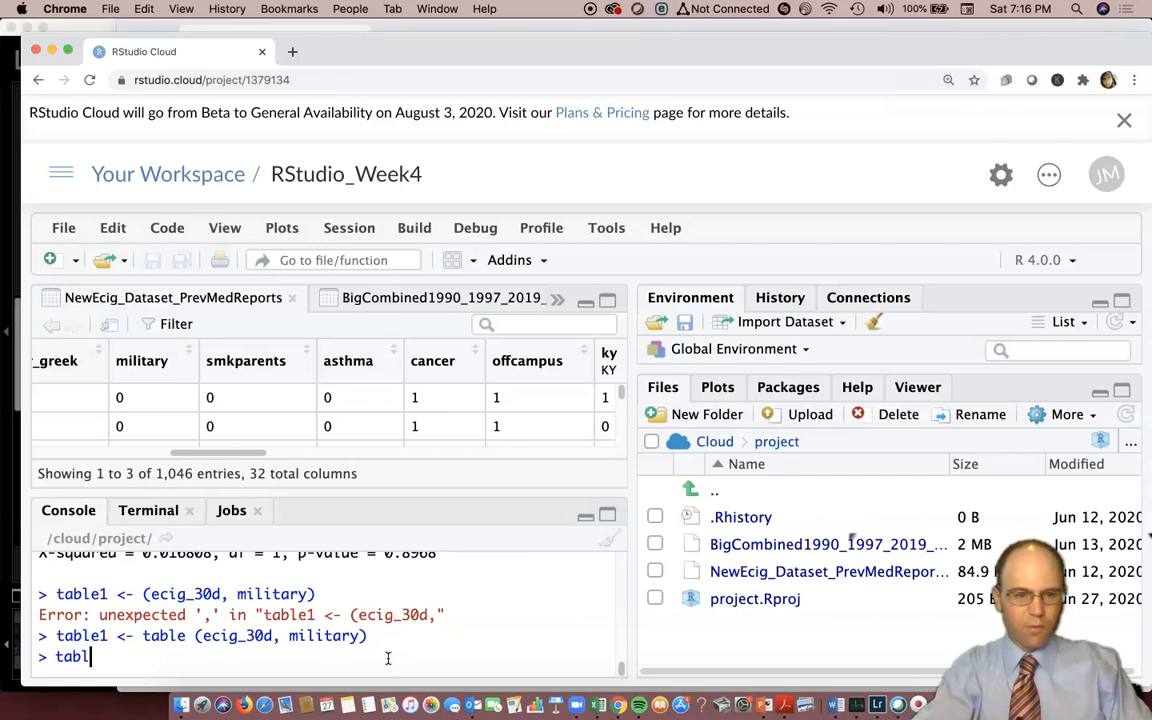
key(Return)
key(BackSpace)
key(BackSpace)
key(BackSpace)
key(BackSpace)
key(BackSpace)
key(BackSpace)
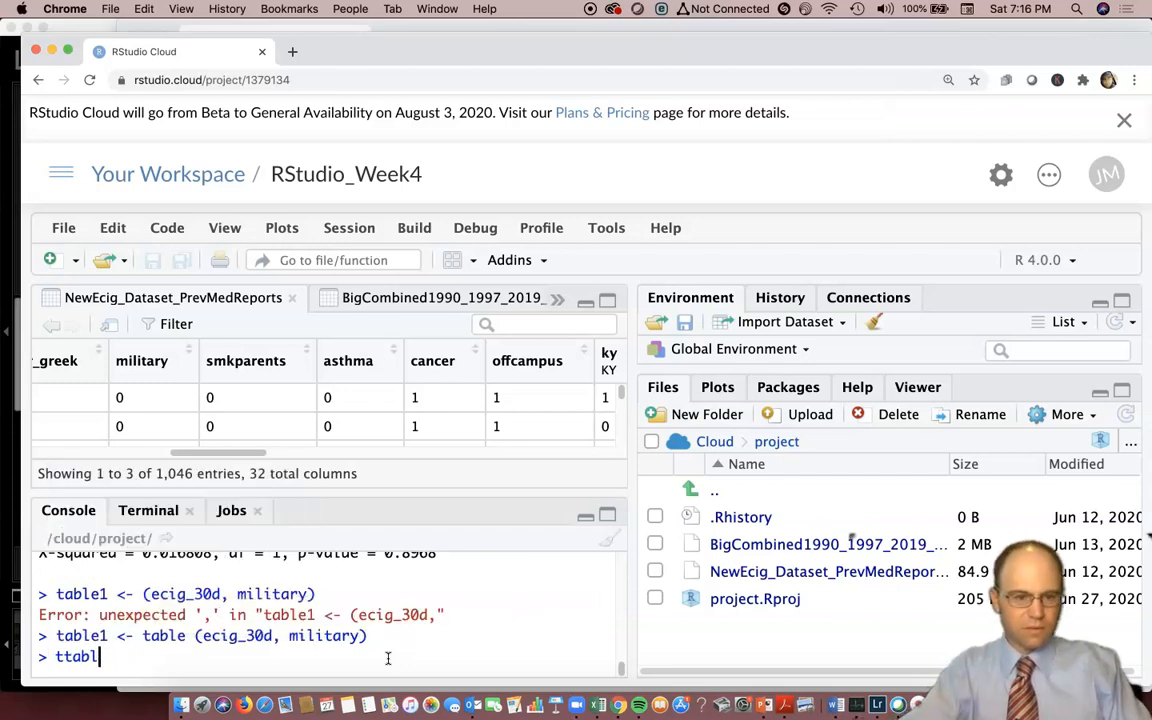
text(abe)
key(BackSpace)
text(le1)
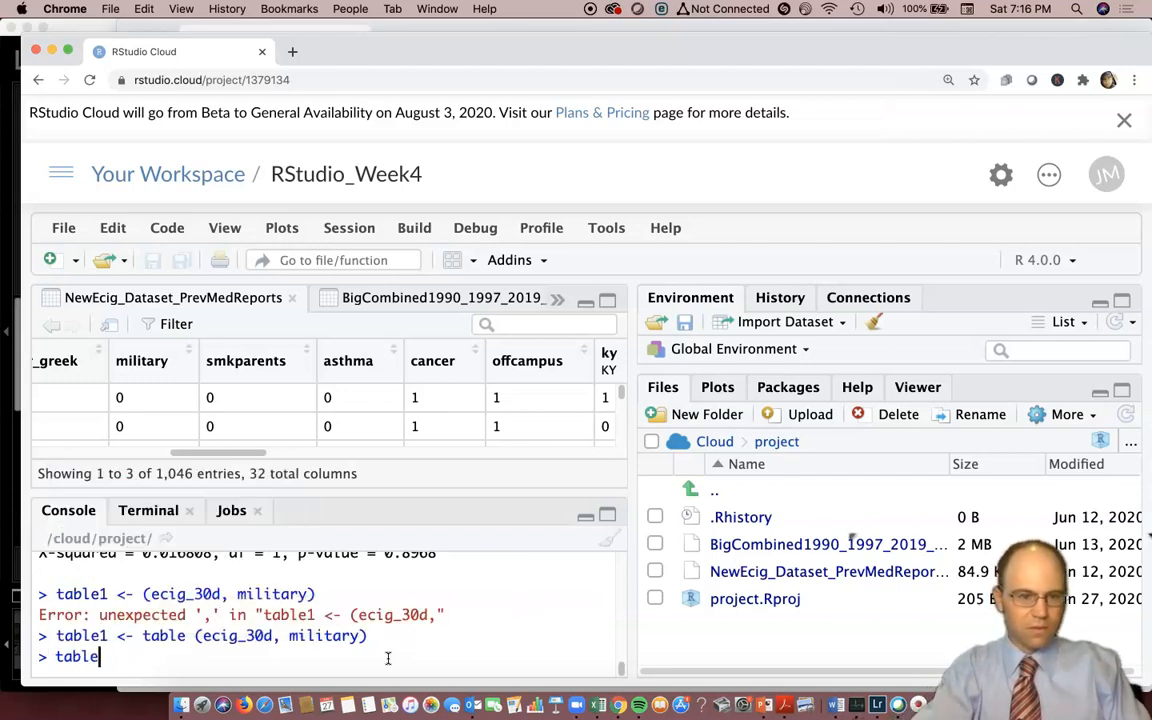
key(Return)
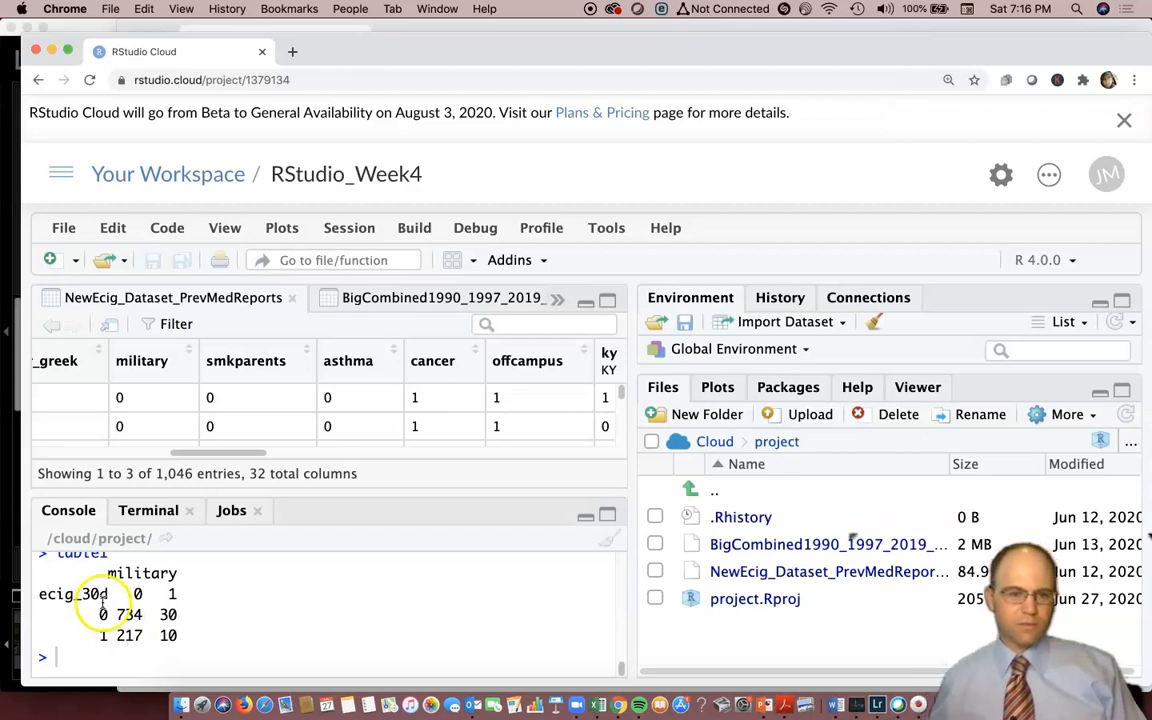
click(34, 655)
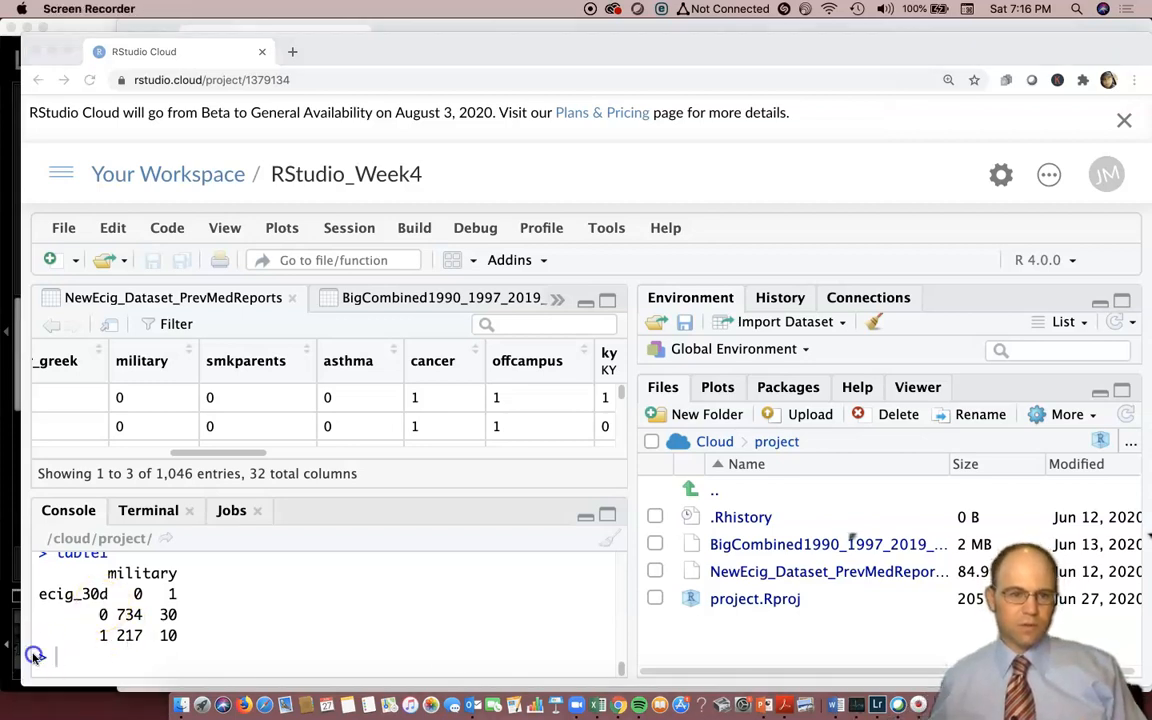
Create a three-way table with mytable3 <- table(ecig_30d, military, year) and print mytable3.
click(444, 659)
text(mytable3)
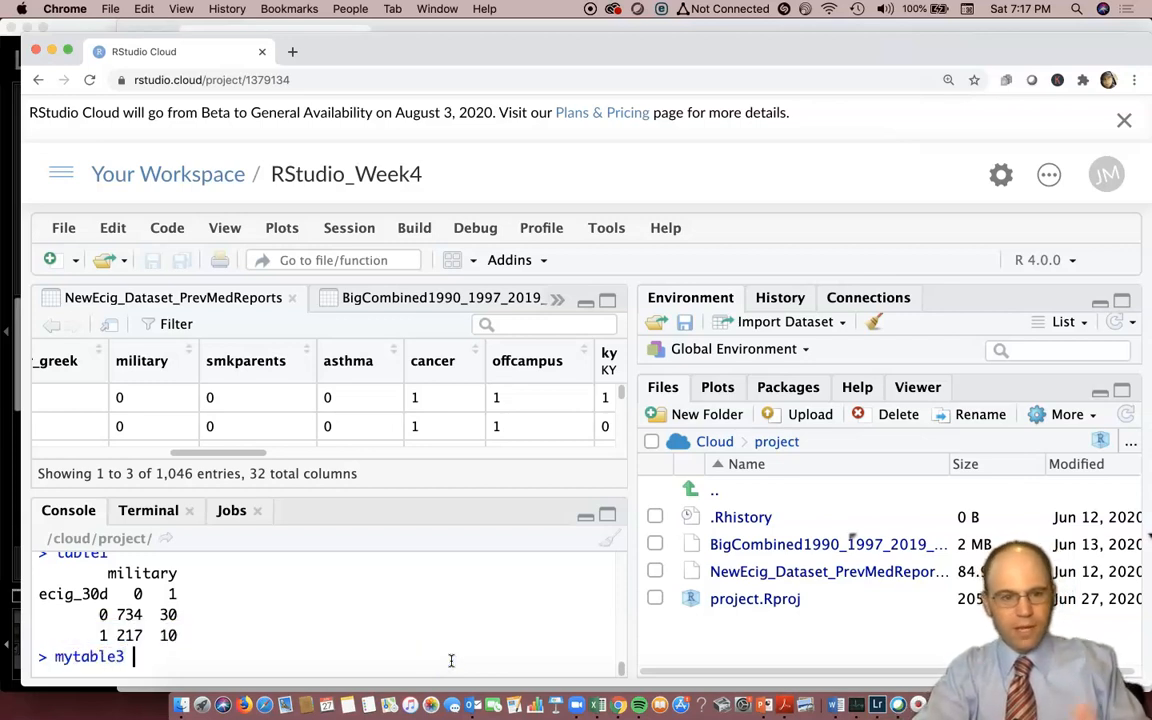
text( <- ()
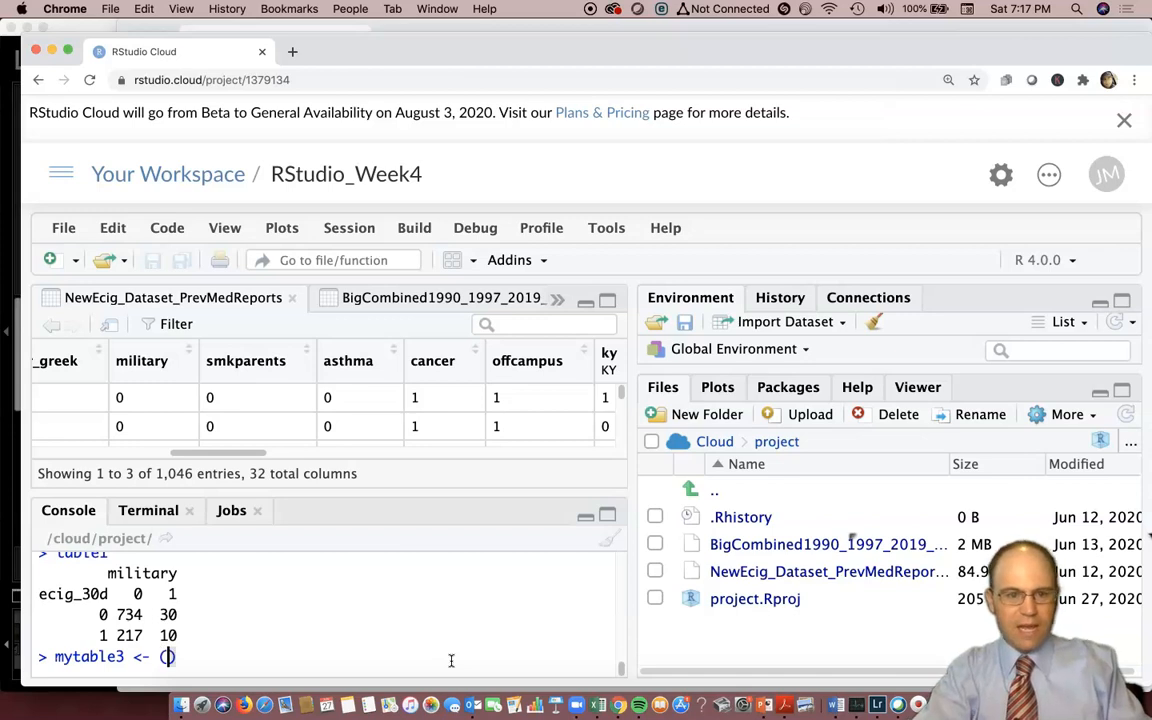
key(BackSpace)
text(table()
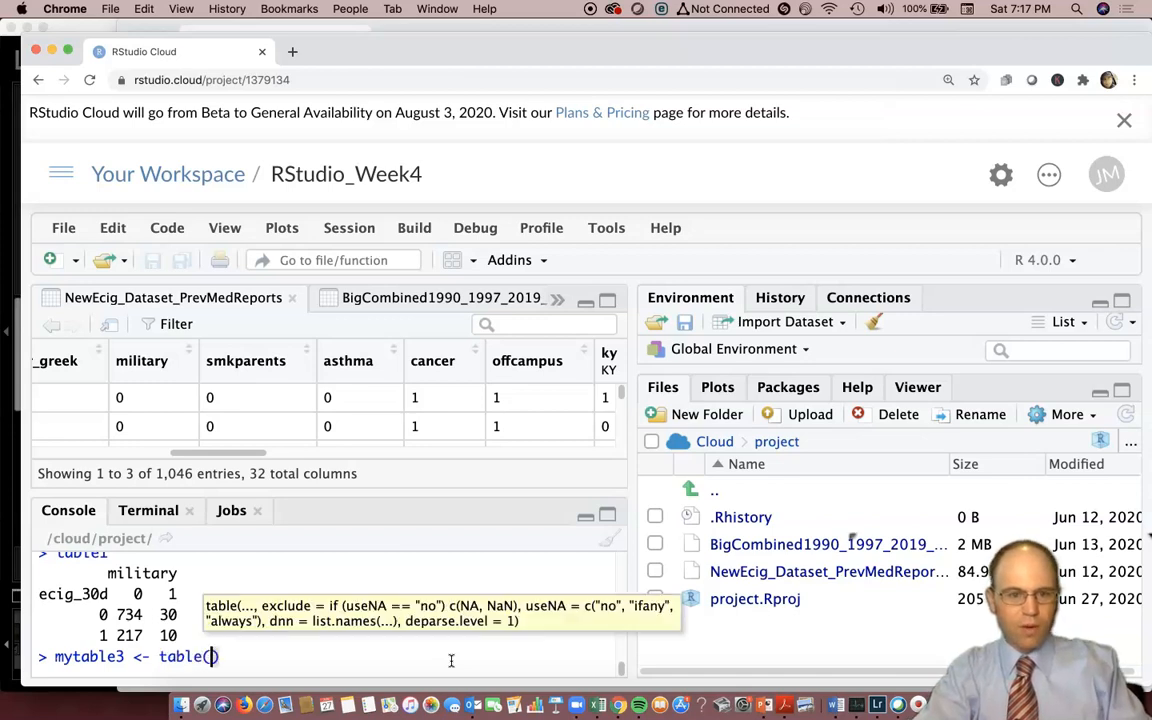
text(ecig)
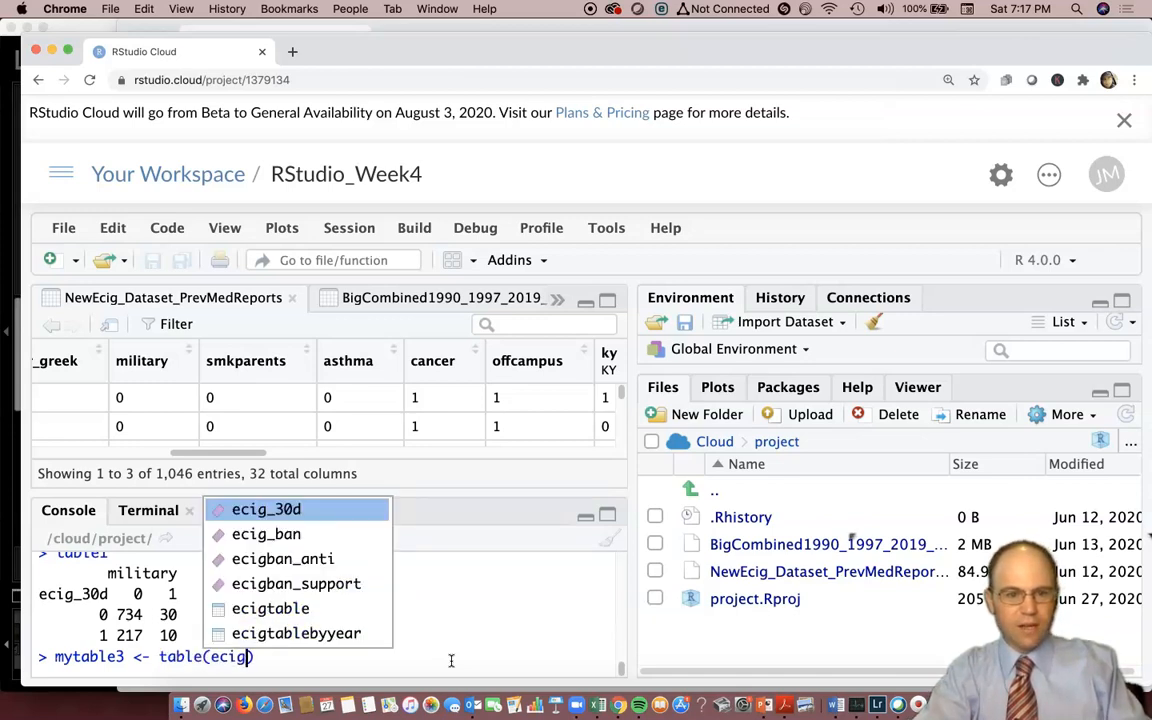
key(Tab)
text(, military, )
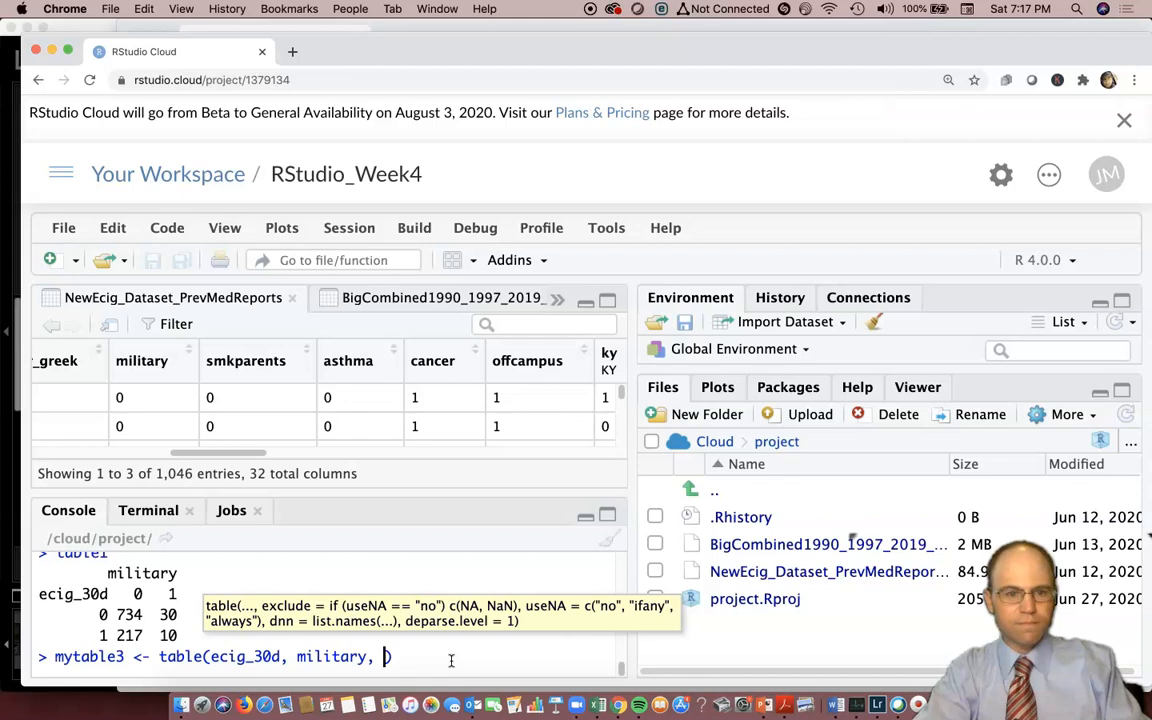
text(year))
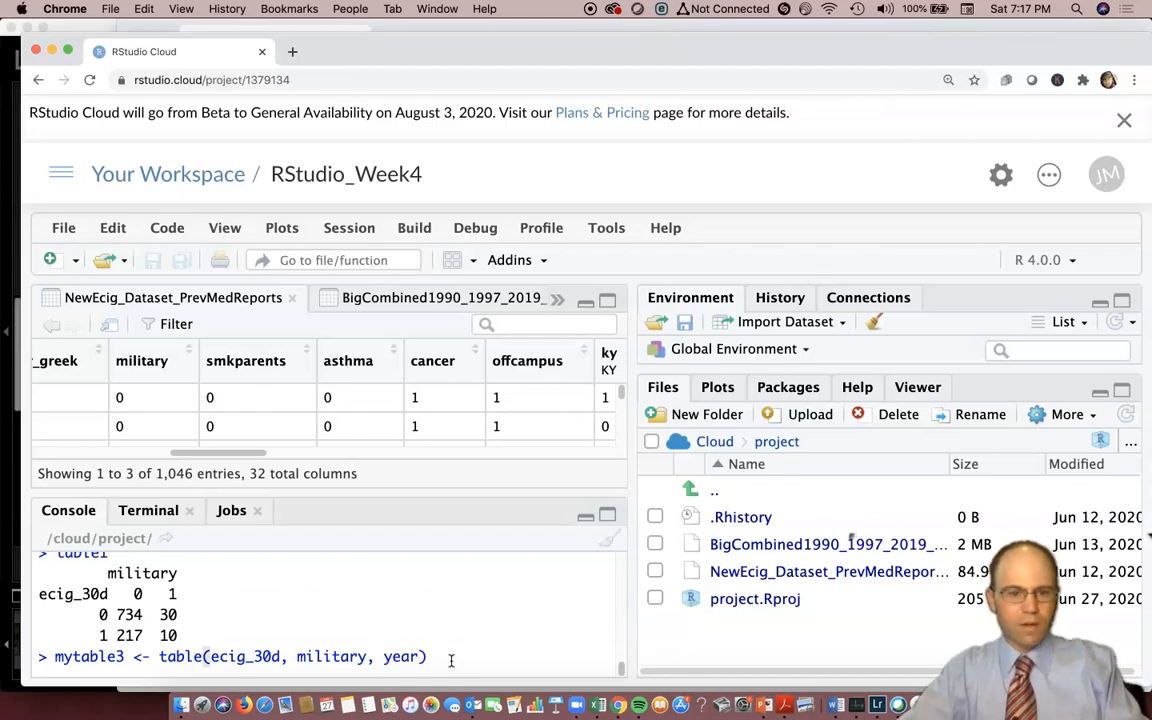
key(Return)
text(mytable3)
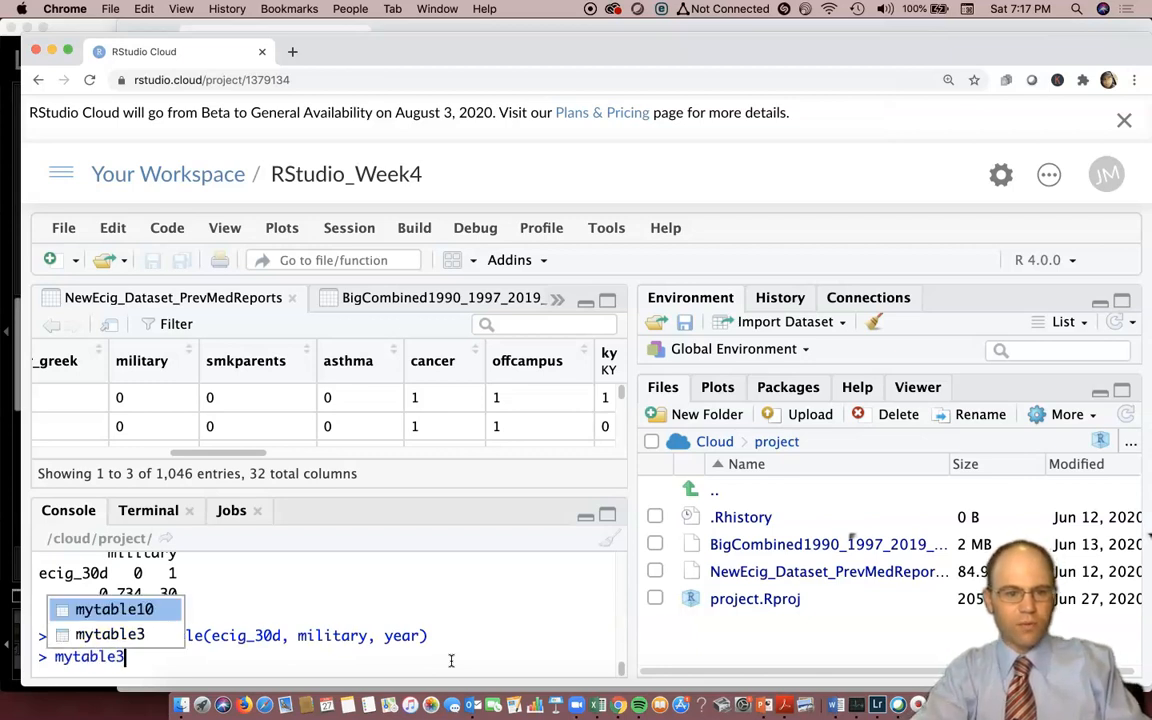
key(Return)
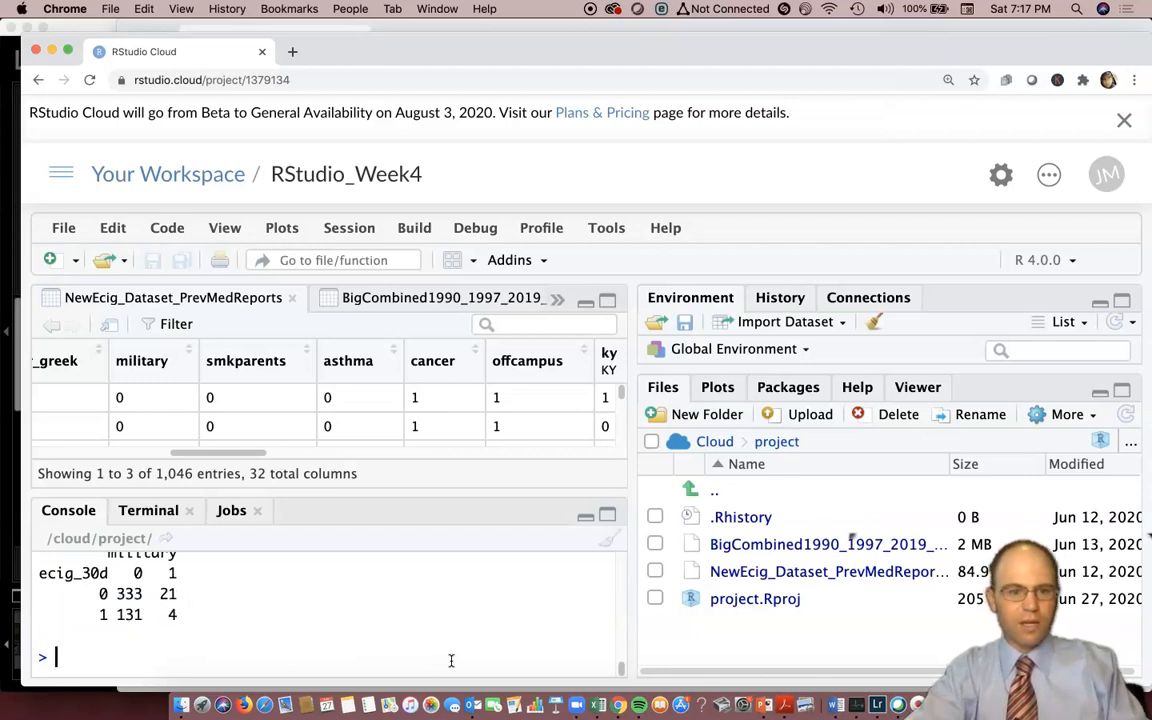
Compare the ecig_30d by military counts for 2014 and 2018 in the printed mytable3 output.
scroll(173, 625, up, 1)
scroll(173, 625, up, 5)
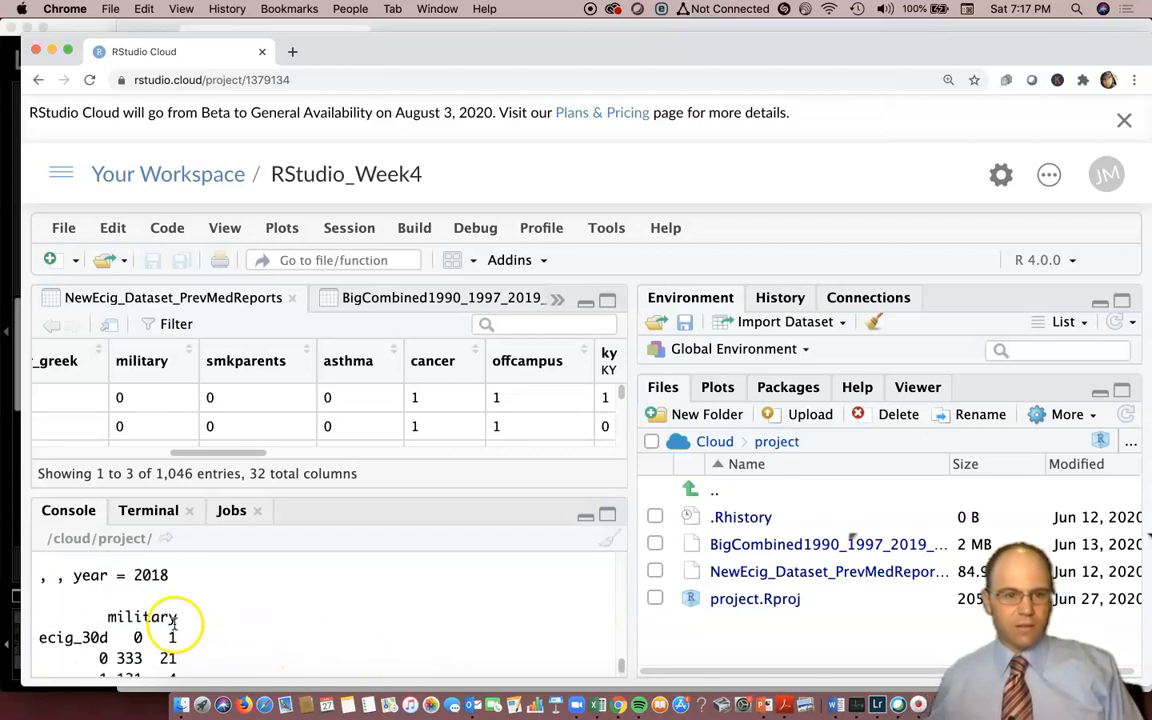
scroll(163, 617, up, 4)
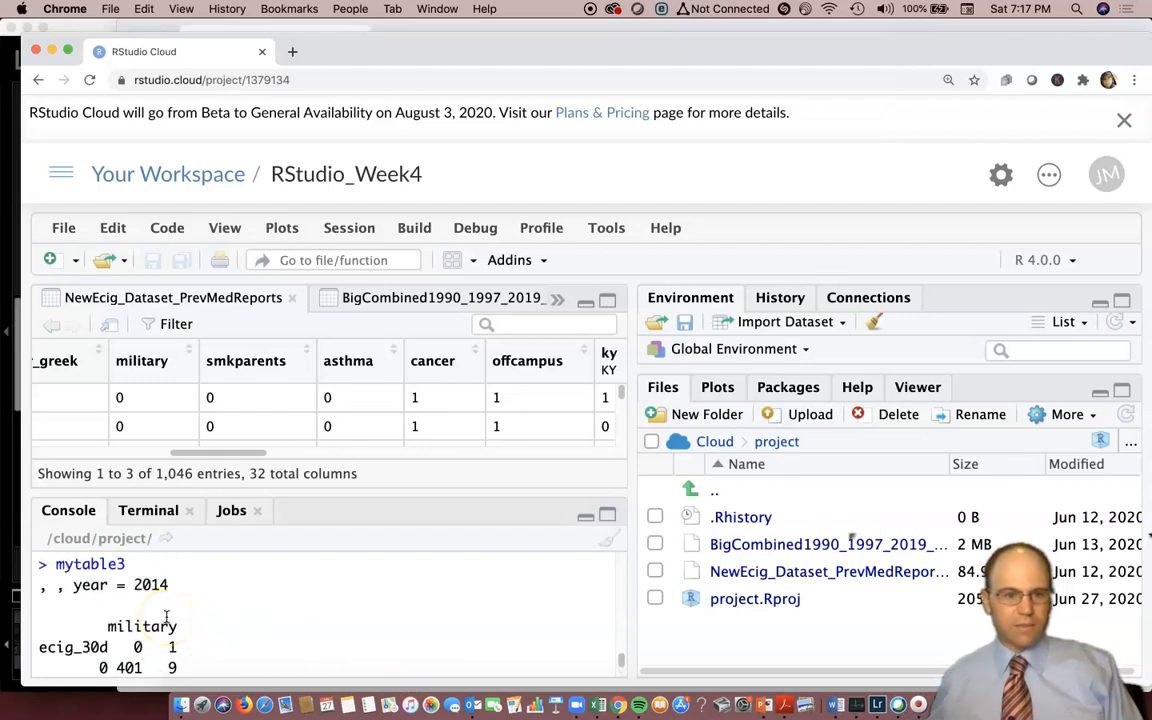
scroll(162, 605, down, 2)
scroll(159, 585, up, 2)
scroll(170, 605, down, 3)
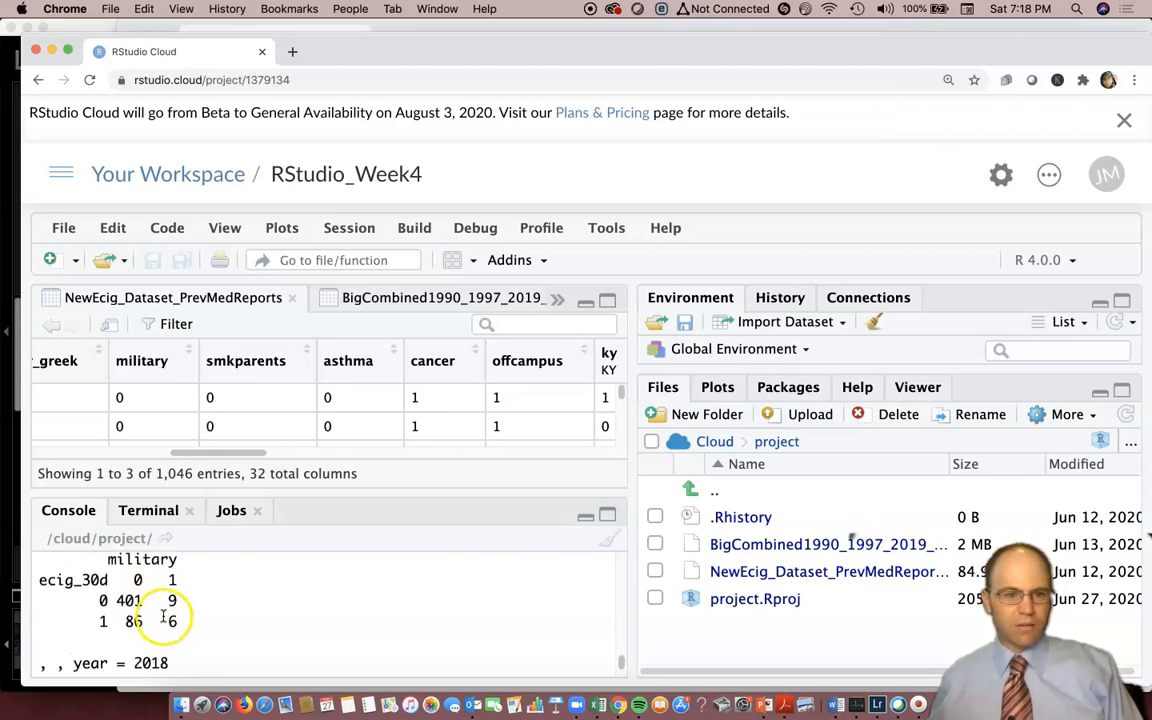
scroll(165, 615, down, 3)
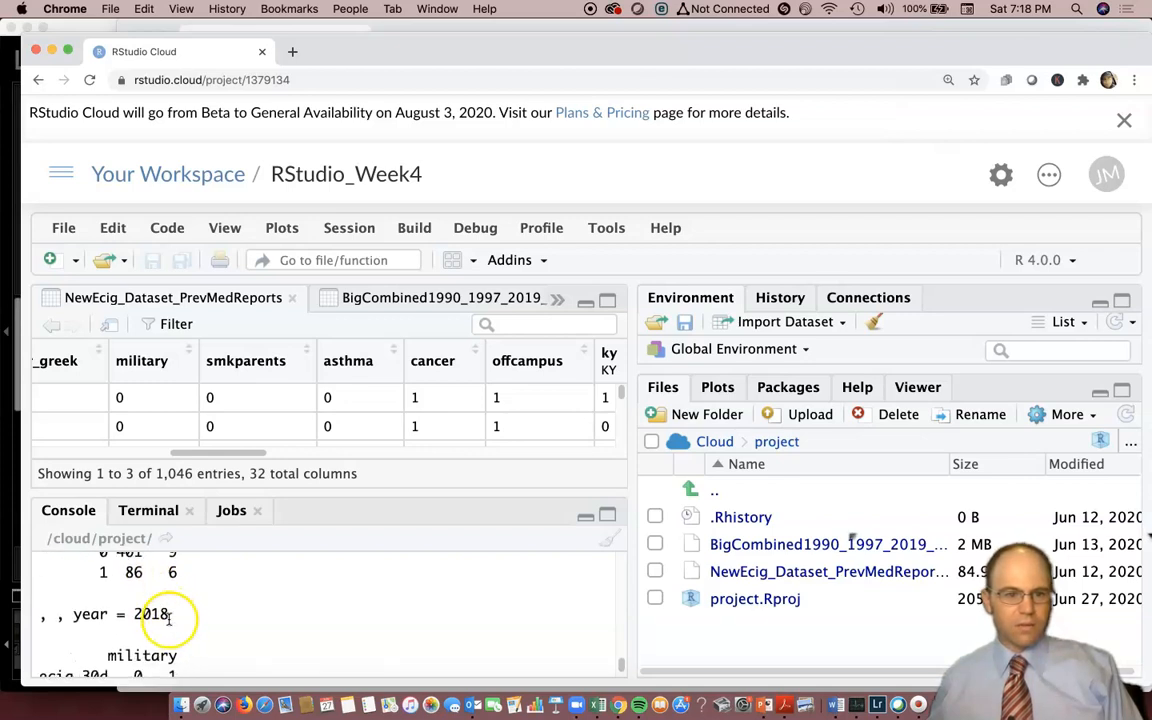
scroll(172, 578, up, 1)
scroll(175, 575, down, 4)
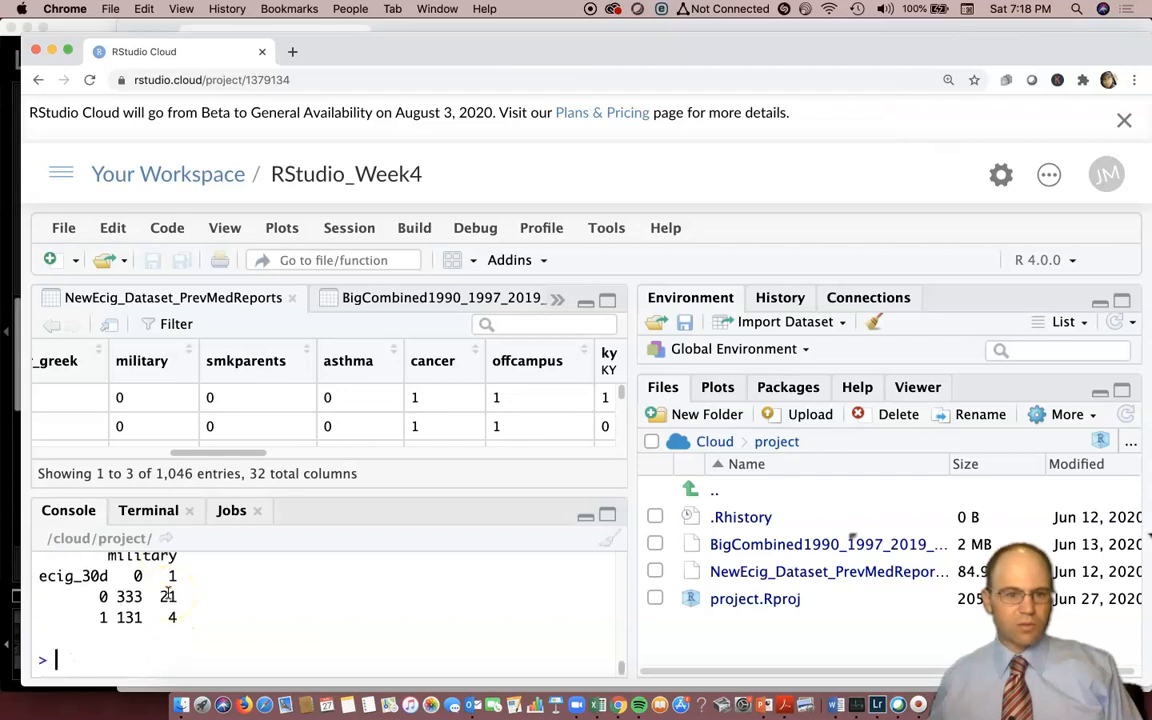
scroll(168, 594, up, 1)
scroll(168, 591, down, 1)
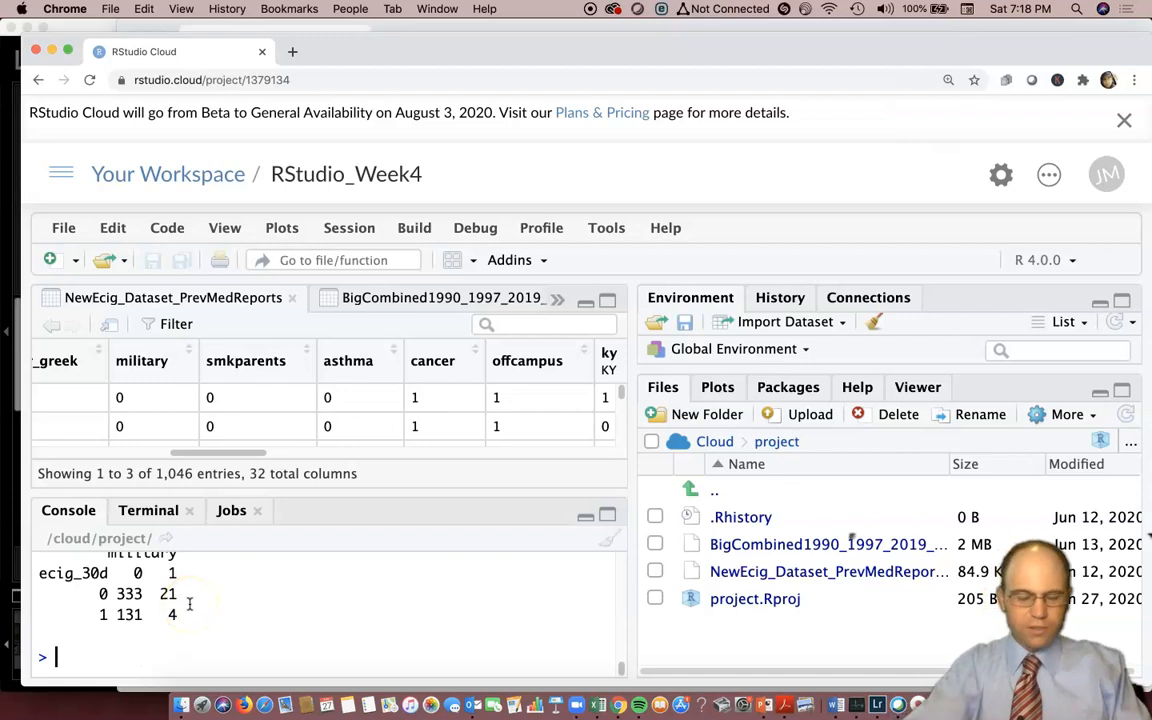
key(Up)
key(Up)
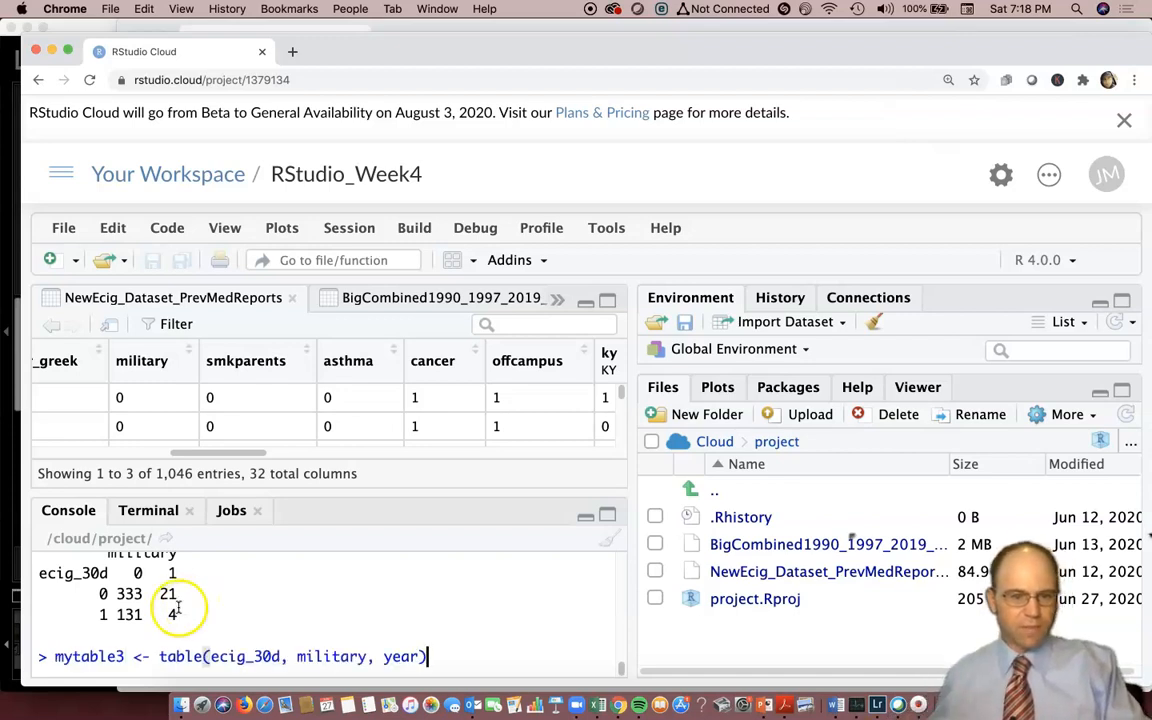
triple_click(174, 650)
Try to run a chi-squared test on the three-way table with chisq.test(mytable3).
text(ch)
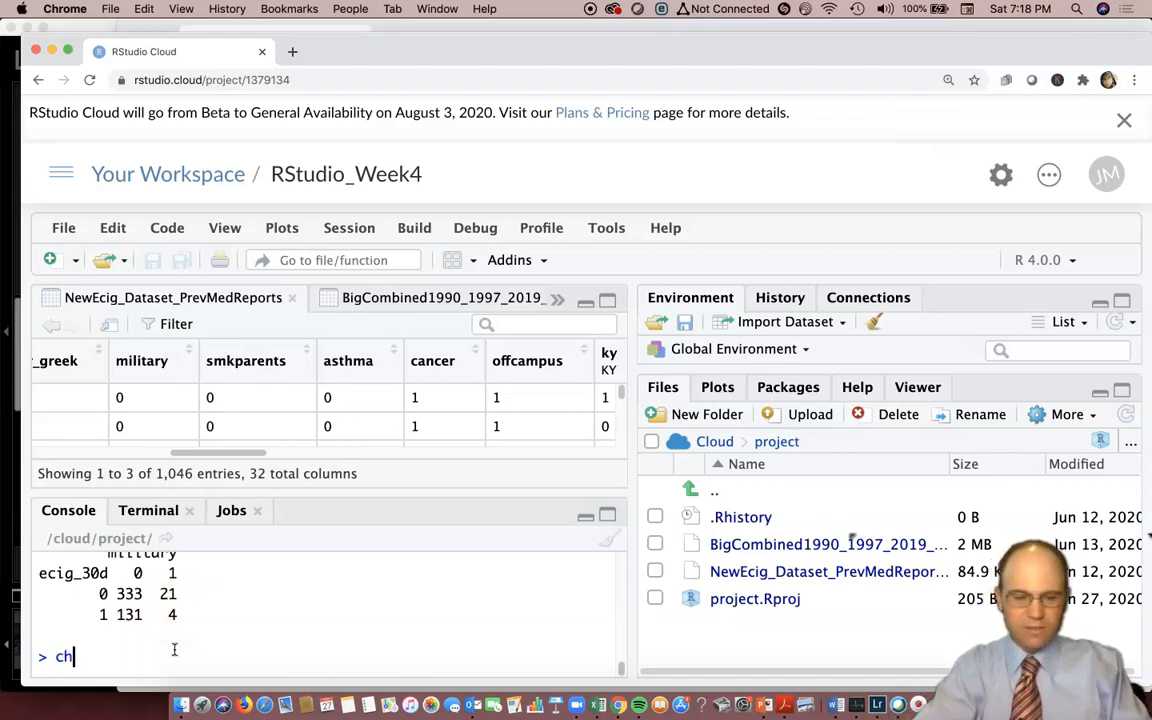
text(i)
key(Down)
key(Down)
key(Return)
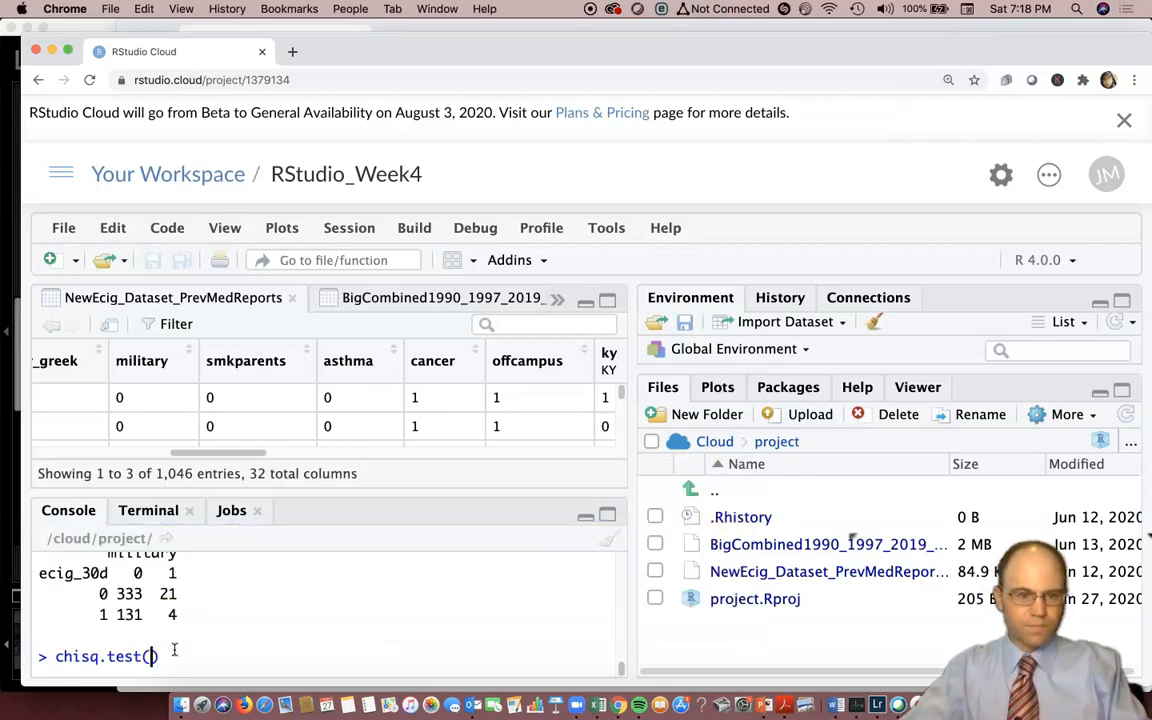
text(e)
key(BackSpace)
text(mytable)
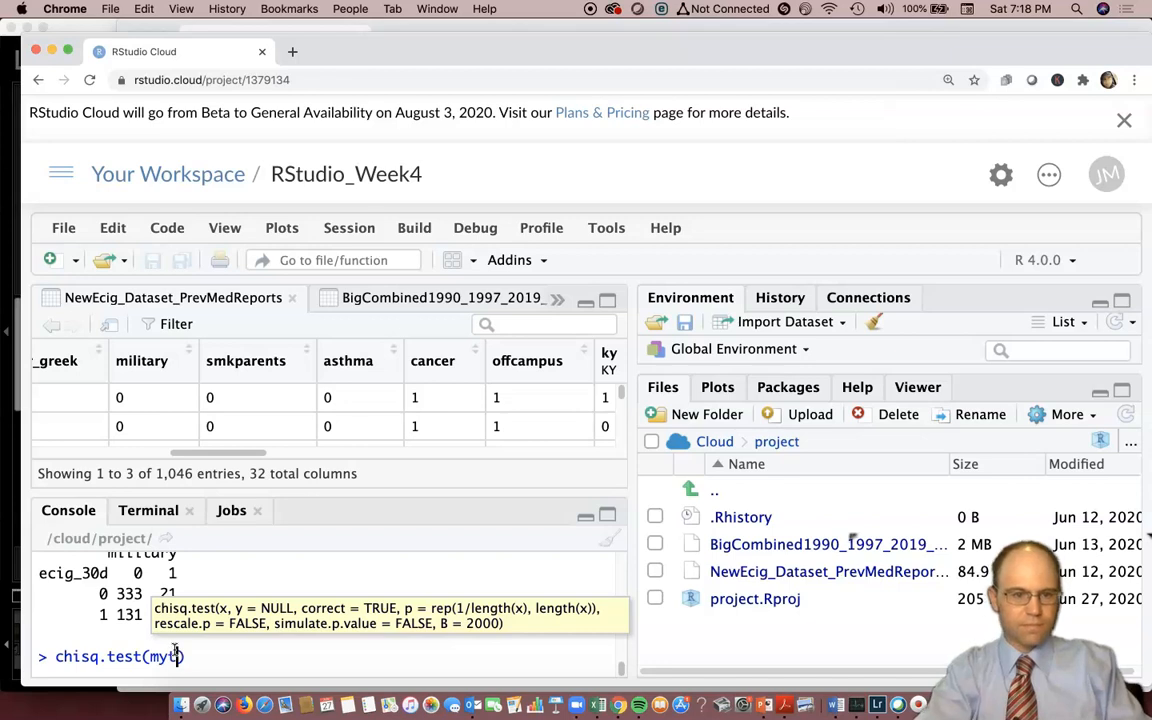
key(Down)
key(Return)
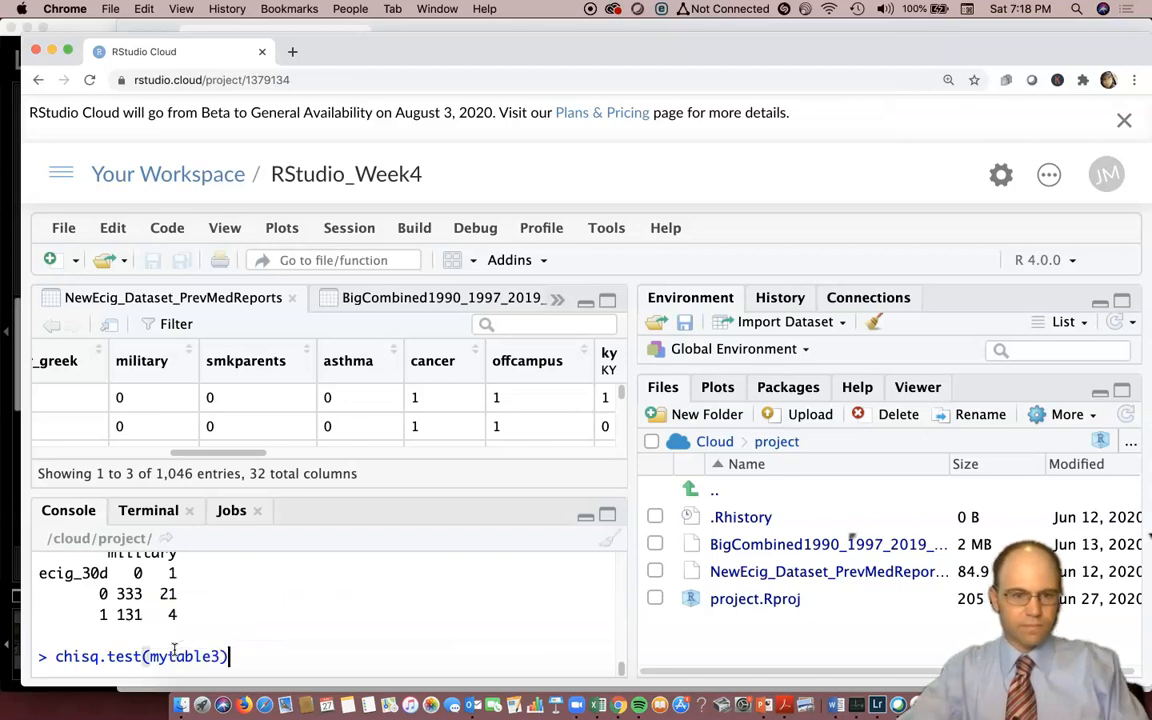
key(Return)
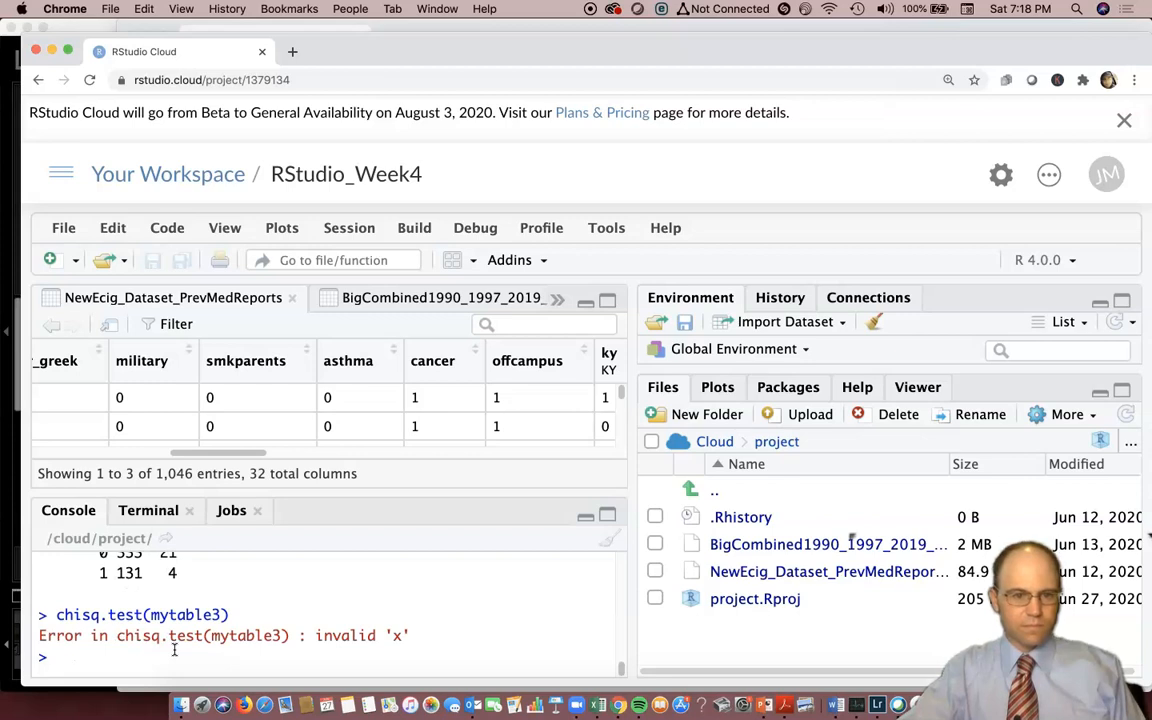
Run summary(mytable3) in the console to test independence of all factors in the three-way table.
click(37, 658)
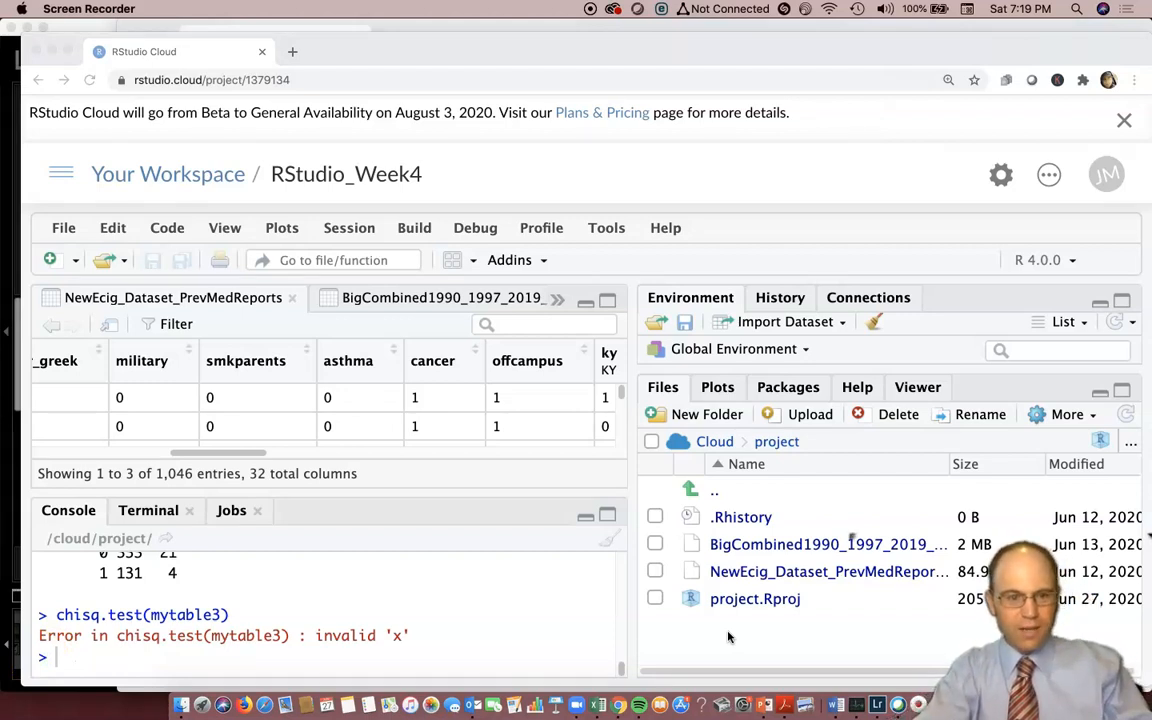
click(296, 672)
text(summ)
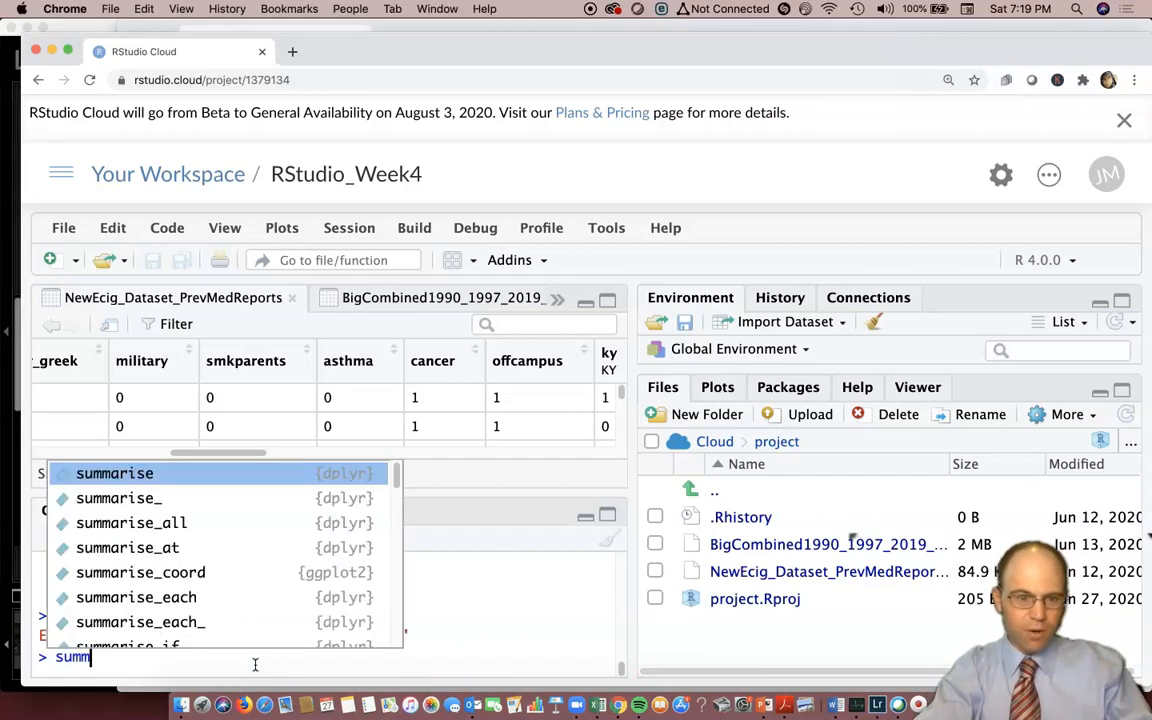
text(ary(mytable3)
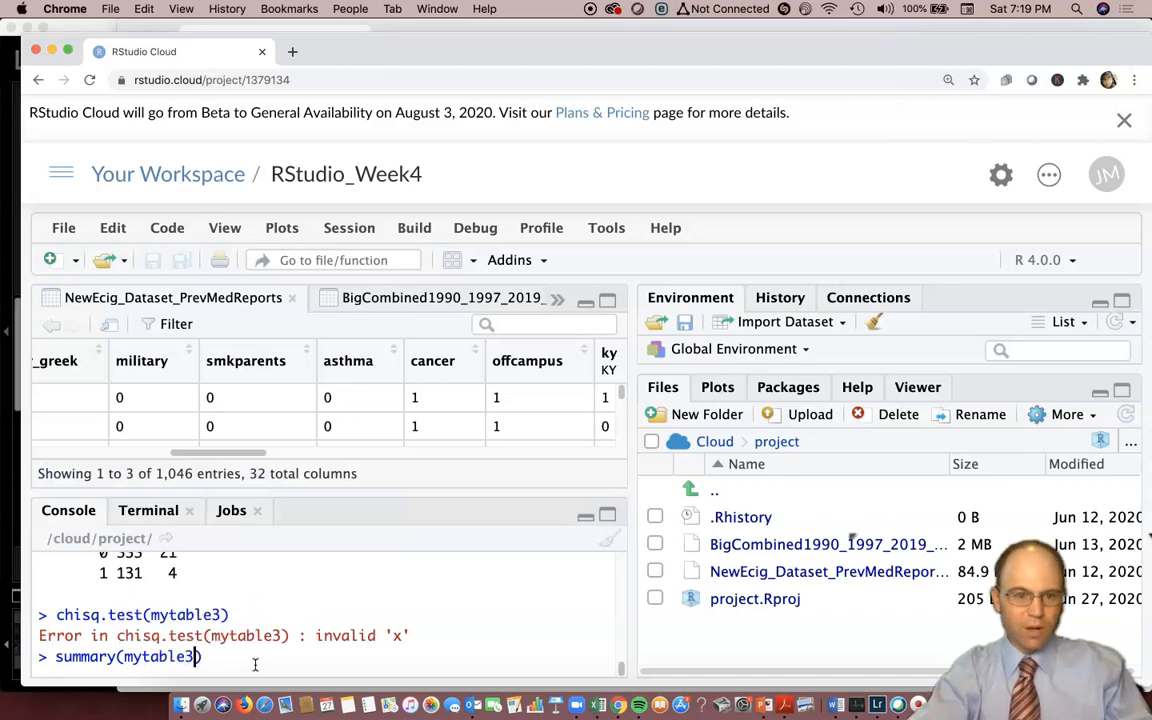
key(Return)
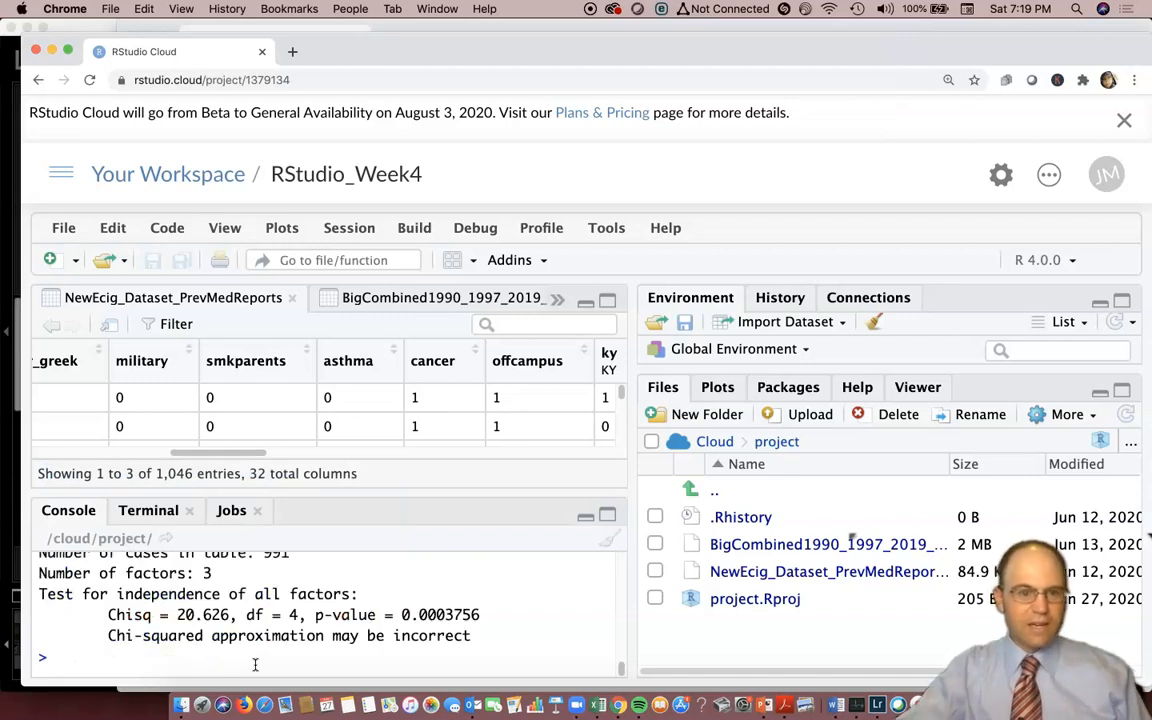
Examine the test for independence in the mytable3 summary, highlighting the p-value and checking the cases, factors and degrees of freedom.
scroll(300, 625, up, 1)
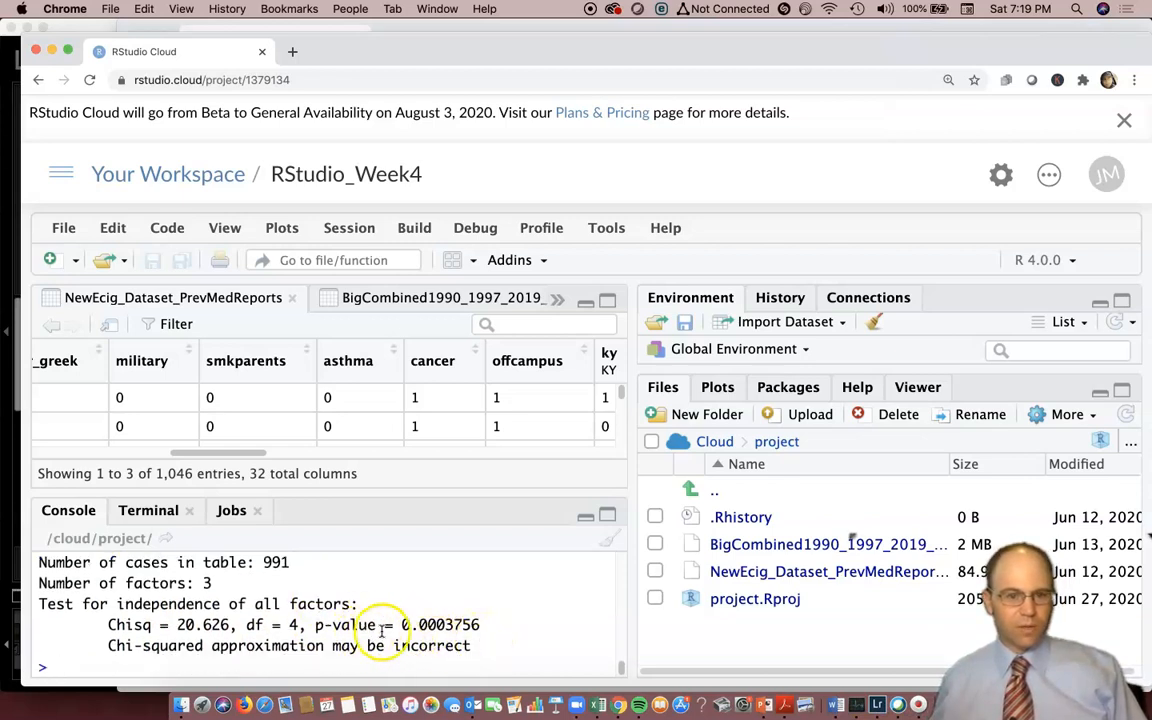
drag(484, 624, 398, 625)
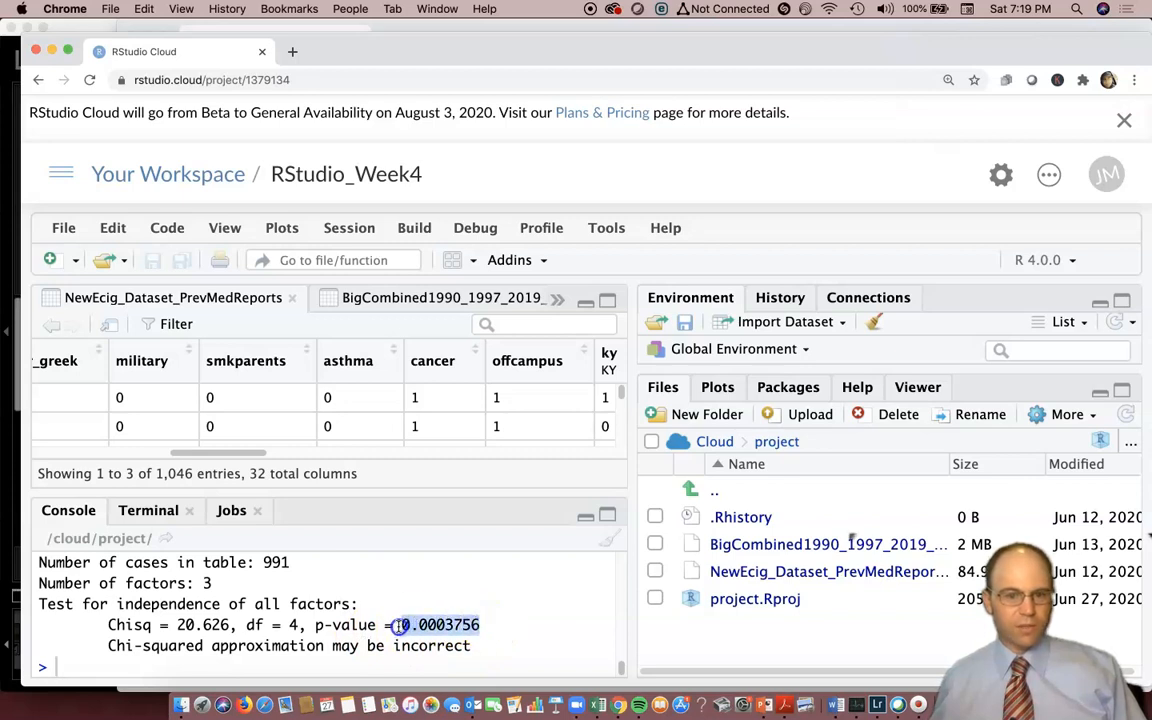
scroll(398, 625, up, 1)
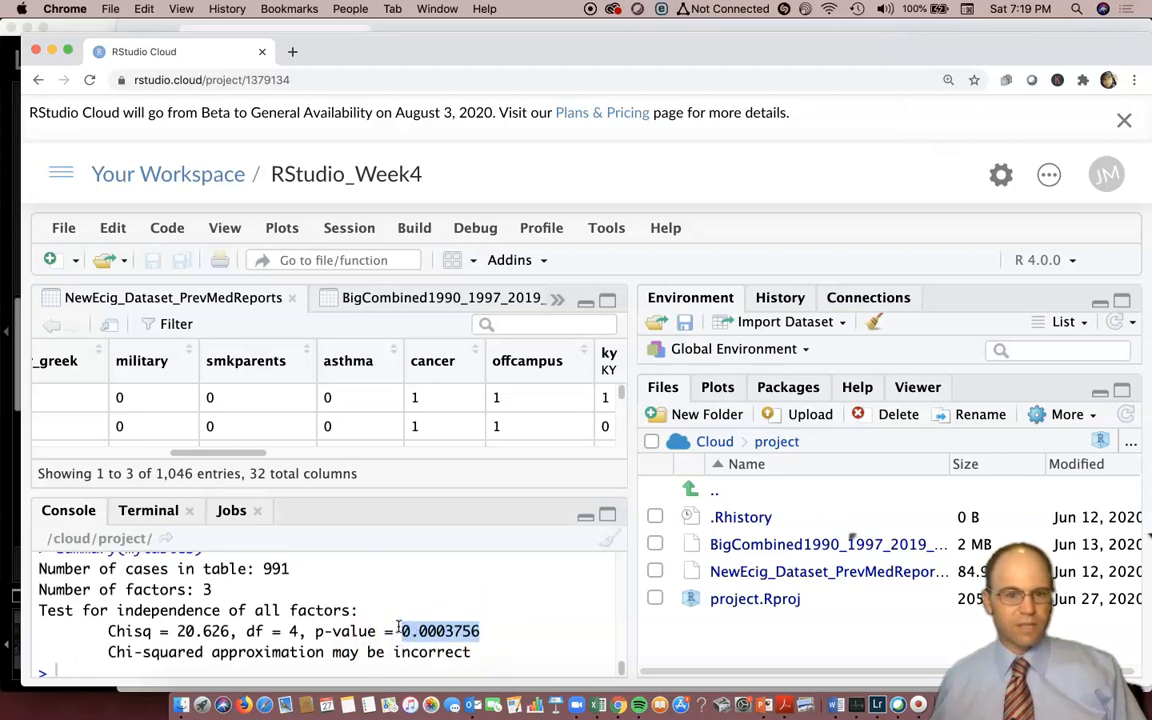
scroll(399, 622, up, 1)
scroll(420, 630, down, 2)
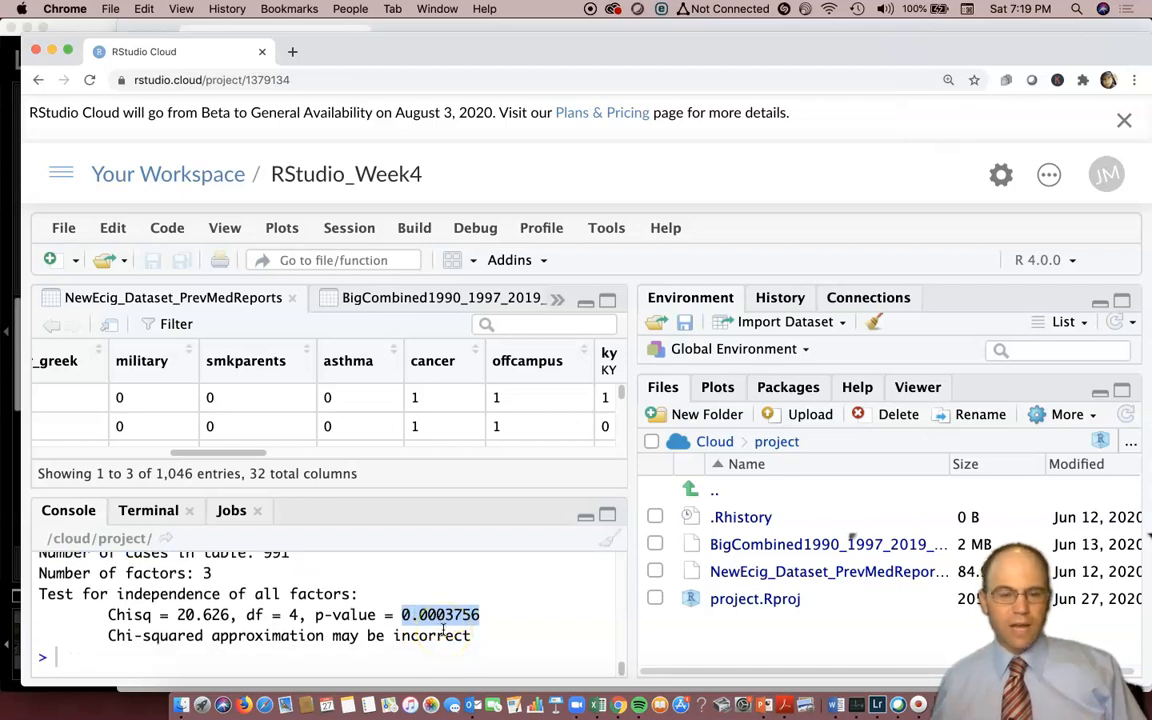
scroll(443, 629, up, 2)
scroll(443, 629, up, 1)
scroll(443, 629, up, 1)
scroll(443, 629, down, 3)
scroll(443, 629, down, 1)
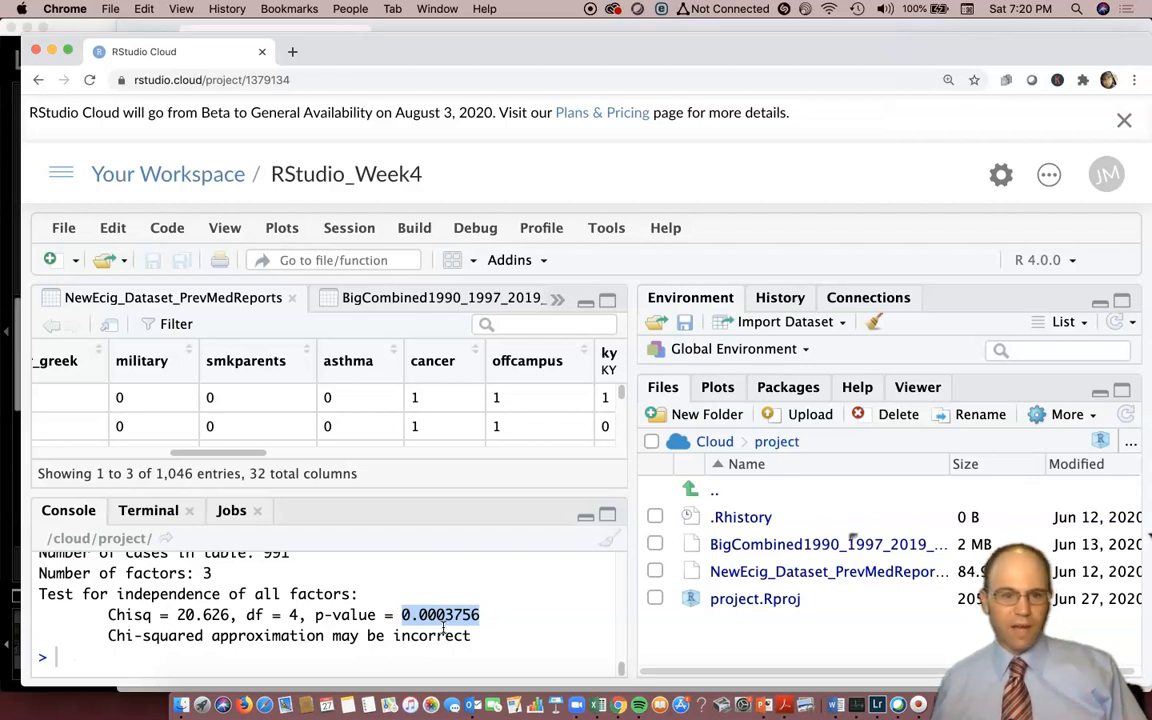
scroll(277, 600, up, 2)
scroll(277, 600, up, 1)
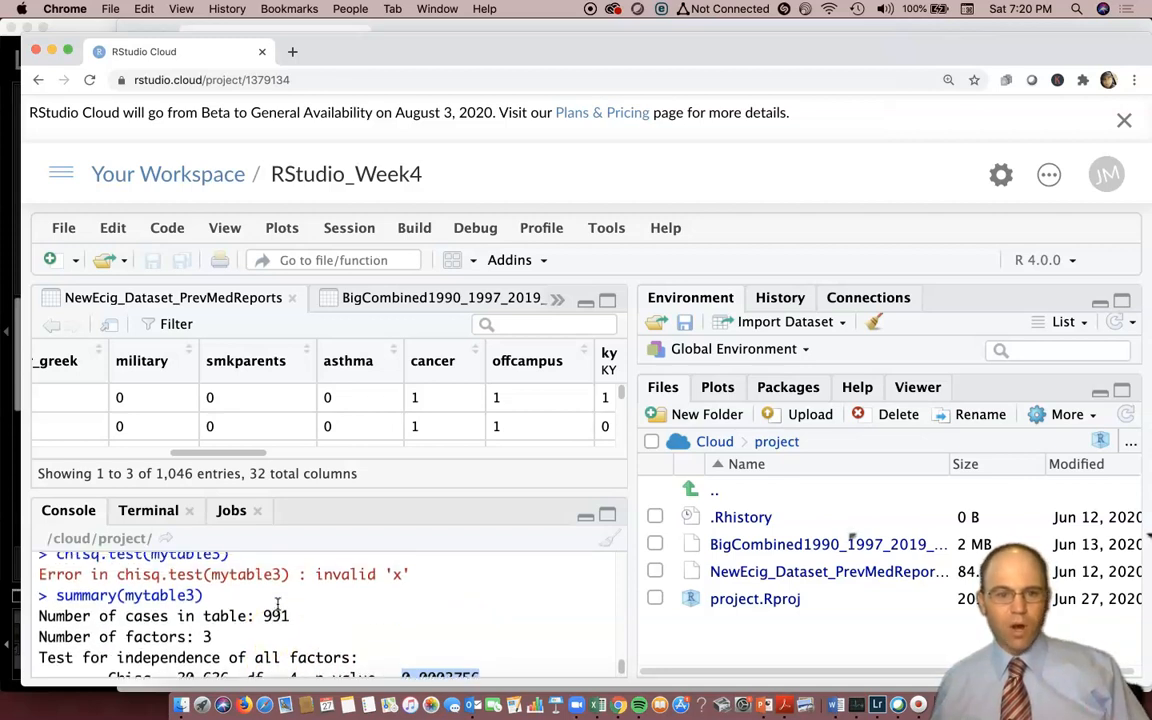
scroll(277, 604, down, 3)
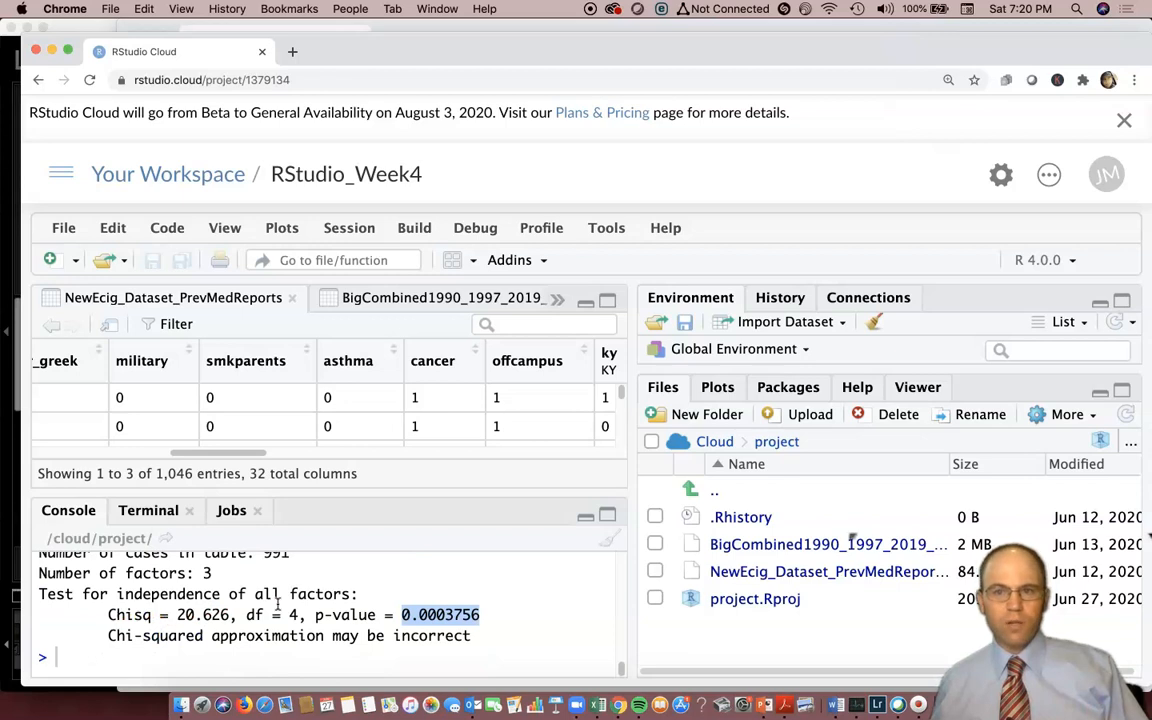
scroll(278, 604, up, 1)
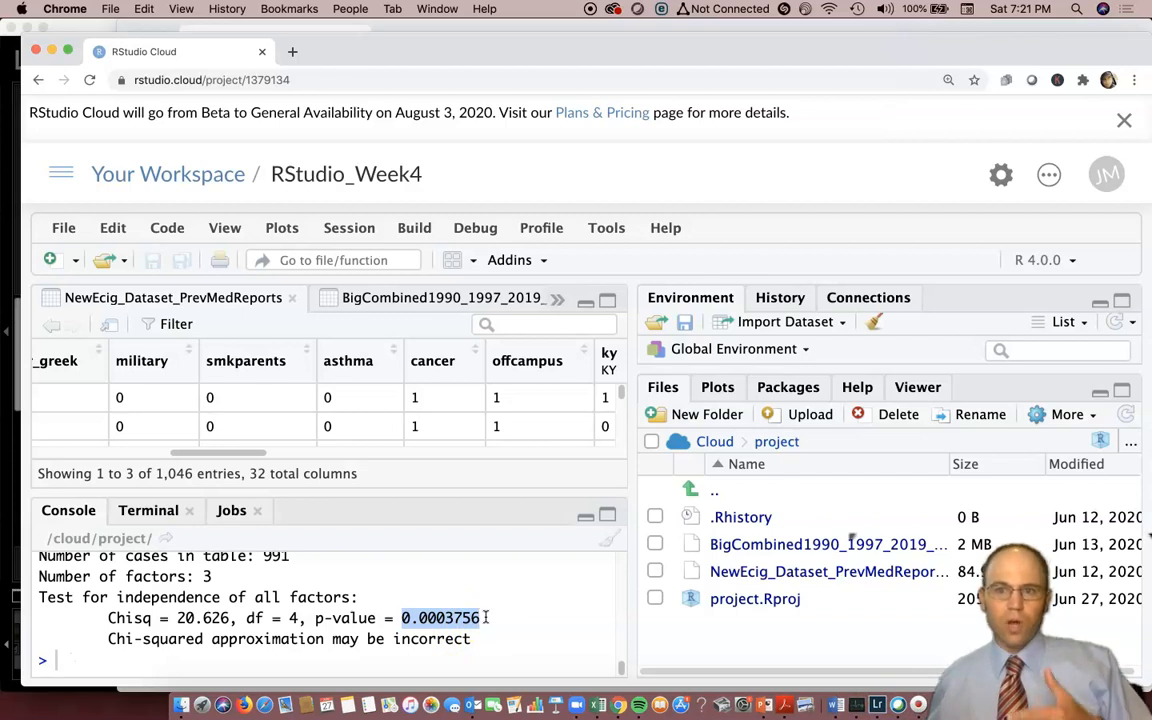
click(485, 618)
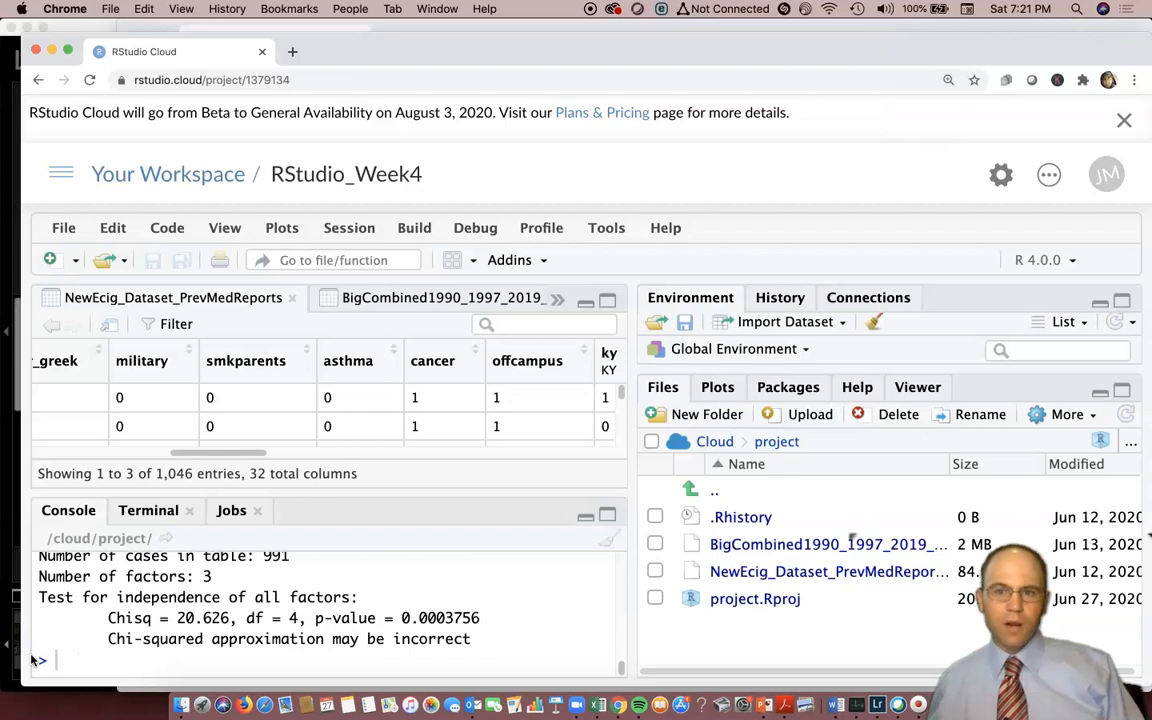
Return to the printed three-way table and review the ecig_30d by military counts.
scroll(222, 612, up, 3)
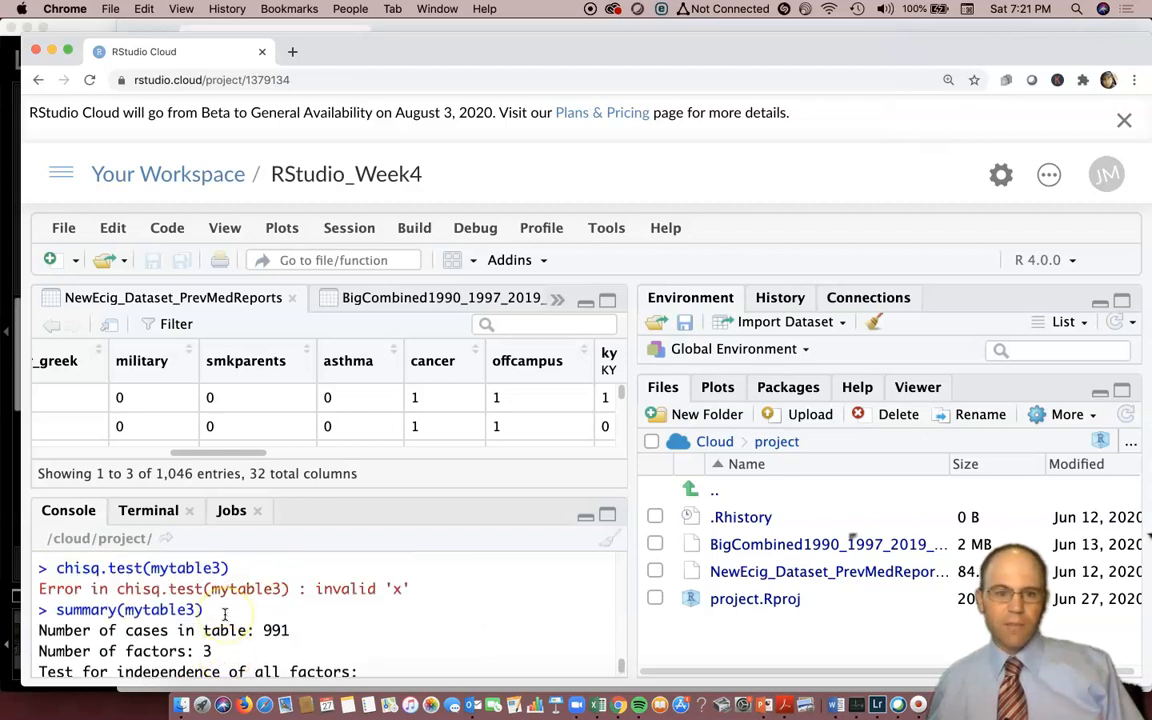
scroll(225, 613, up, 5)
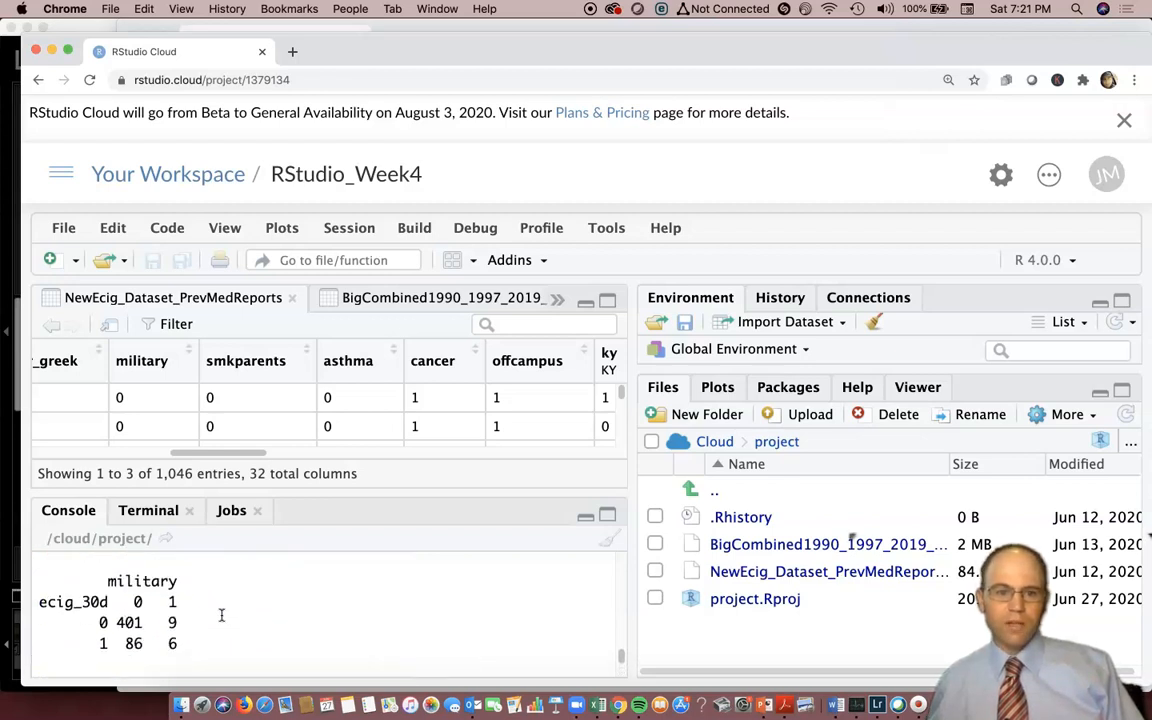